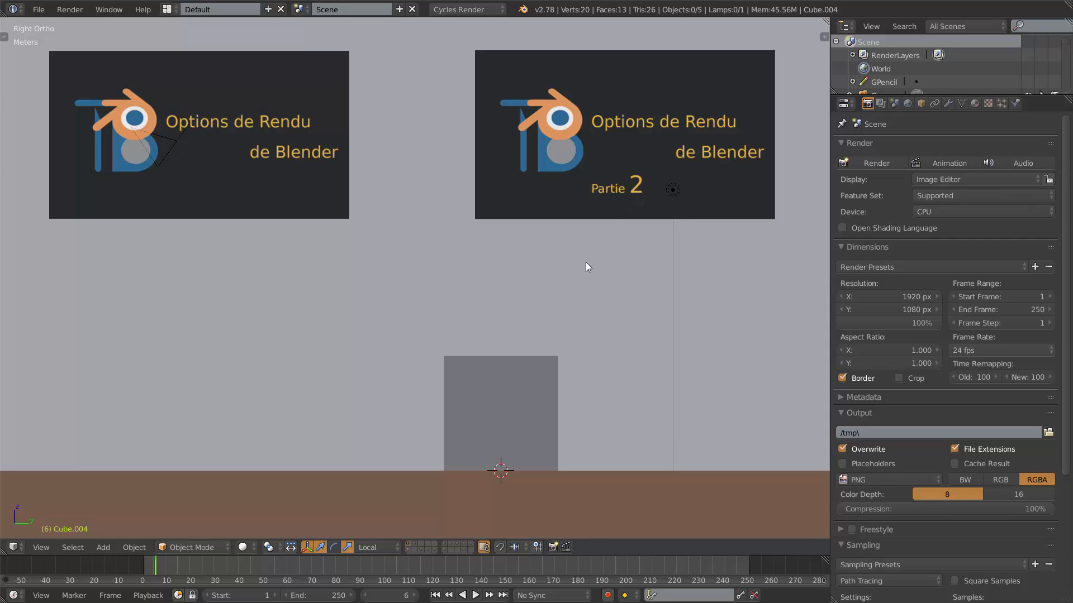
- Collapse the Output and Dimensions sections of the render settings, leaving Sampling expanded
scroll(933, 407, "down", 7)
scroll(931, 424, "up", 6)
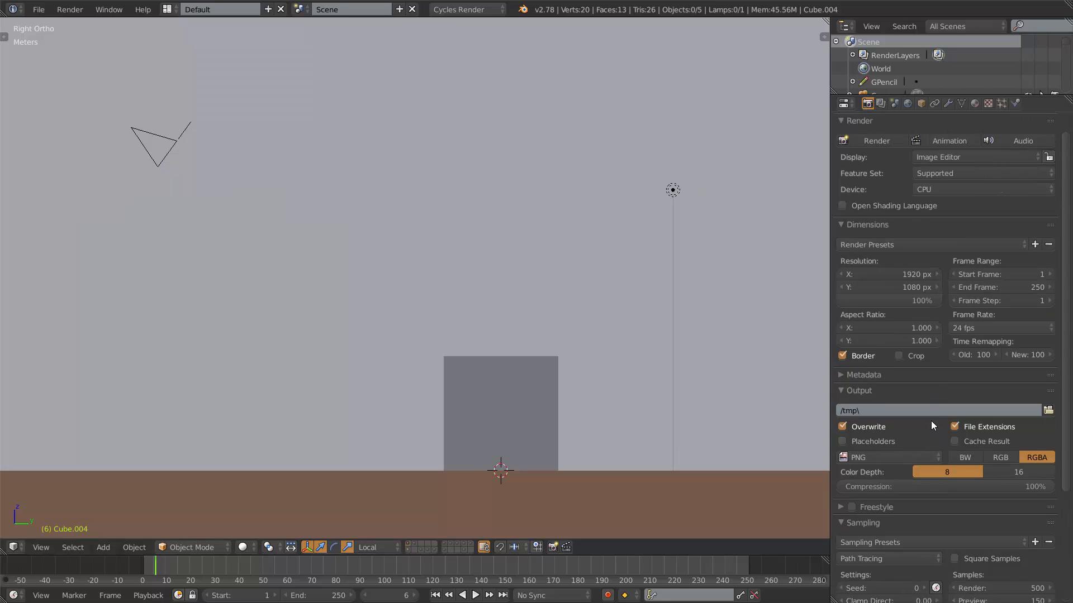
scroll(931, 421, "up", 1)
scroll(883, 301, "down", 3)
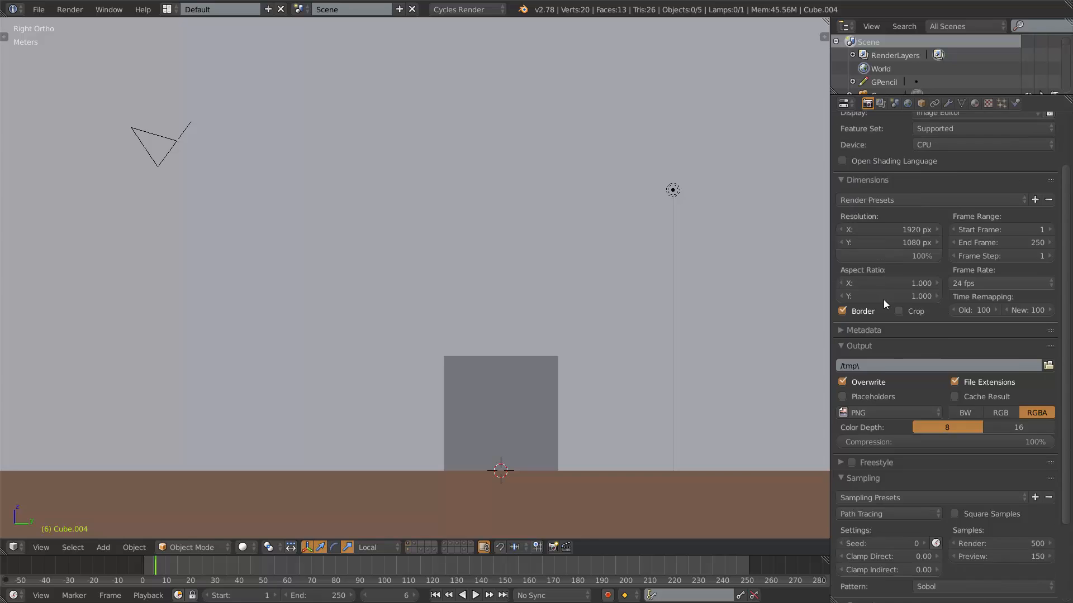
scroll(883, 304, "down", 4)
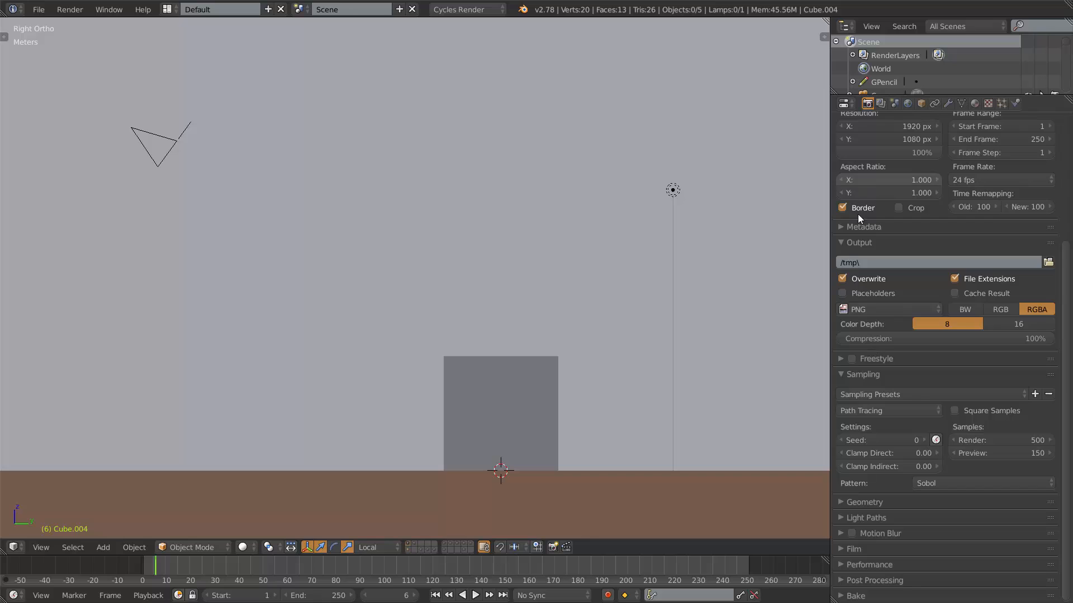
left_click(844, 243)
left_click(841, 169)
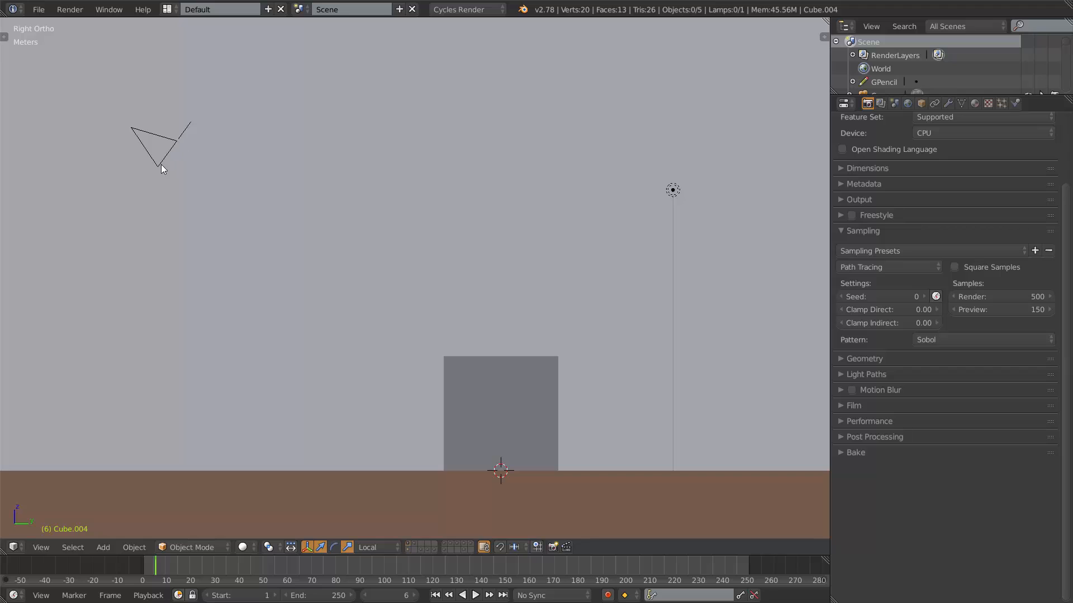
- Show the layer holding the orange sensor plane in addition and inspect the plane in front of the camera up close
left_click(414, 543, "shift")
scroll(158, 162, "up", 4)
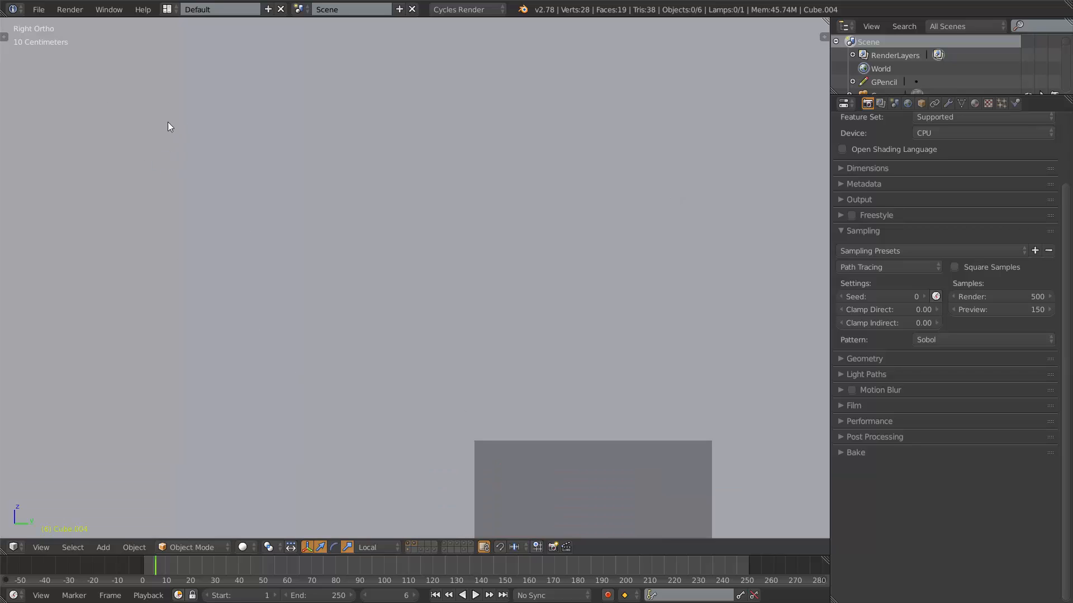
middle_click_drag(169, 123, 550, 359, "shift")
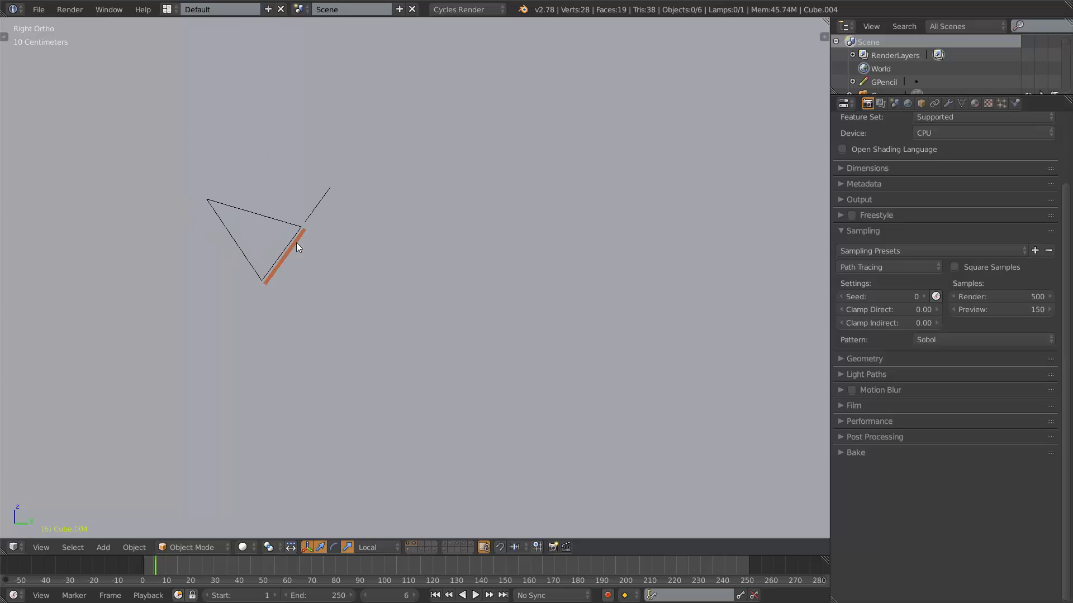
scroll(271, 236, "up", 3)
middle_click_drag(270, 237, 423, 290, "shift")
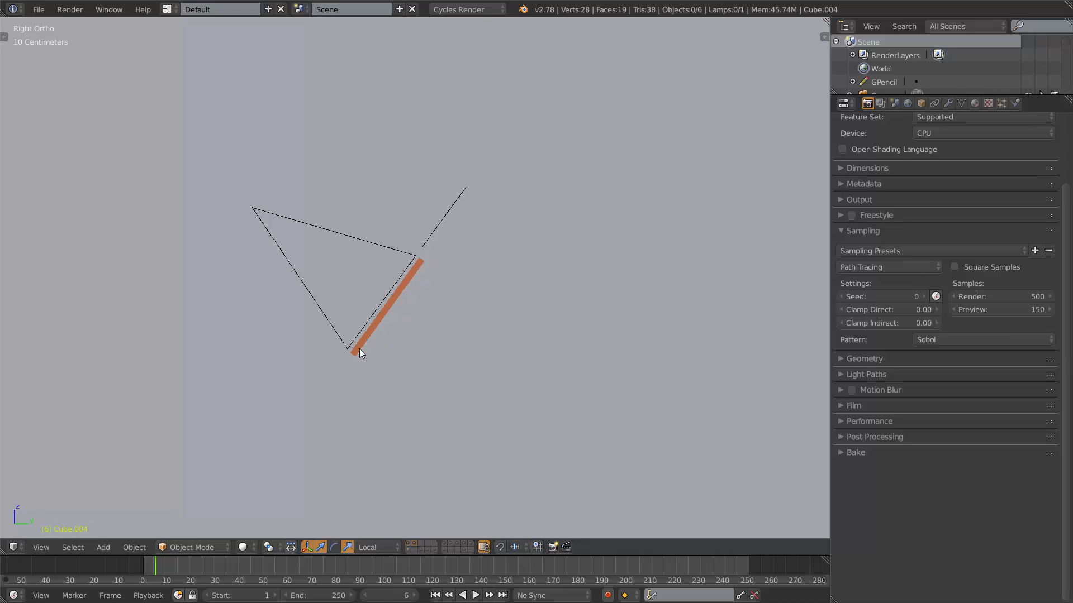
scroll(360, 339, "down", 11)
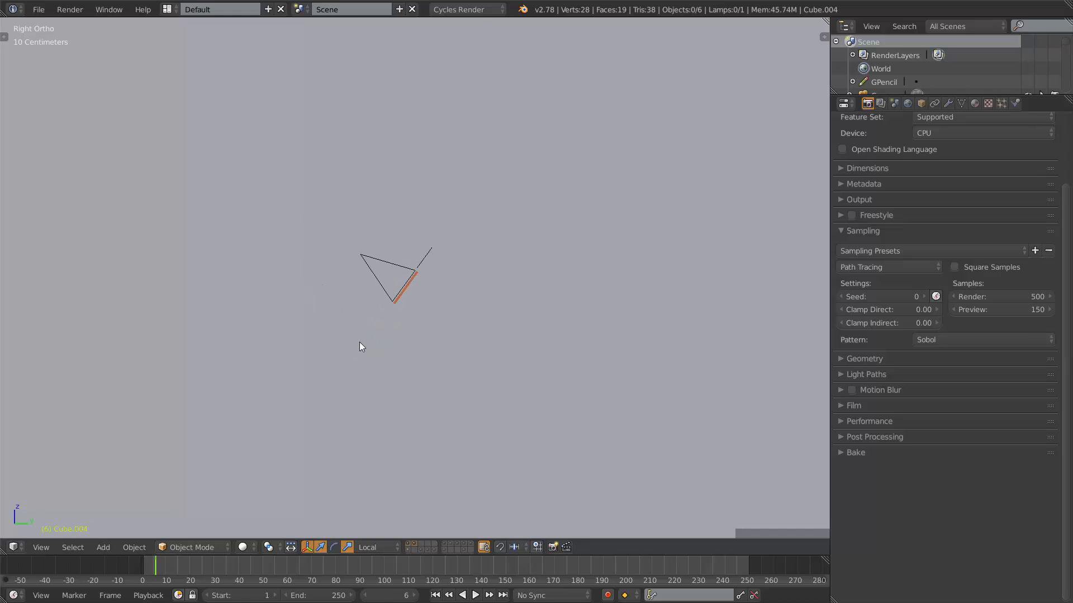
scroll(374, 328, "up", 3)
middle_click_drag(497, 359, 409, 250, "shift")
scroll(374, 327, "up", 1)
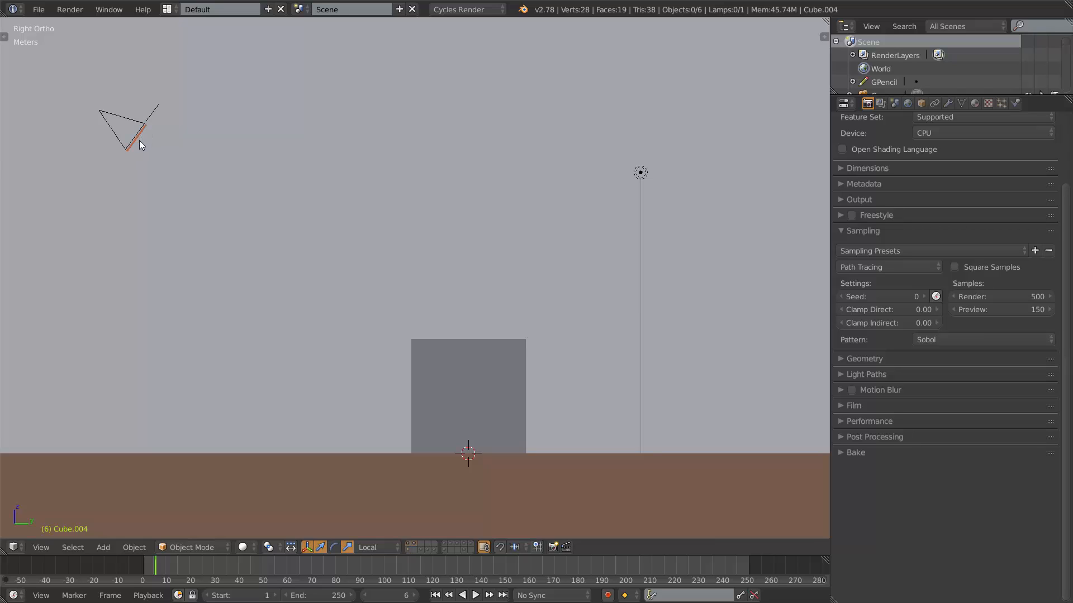
- Show the layer with the fan of rays leaving the camera and expand the Dimensions settings
left_click(868, 268)
left_click(443, 542, "shift")
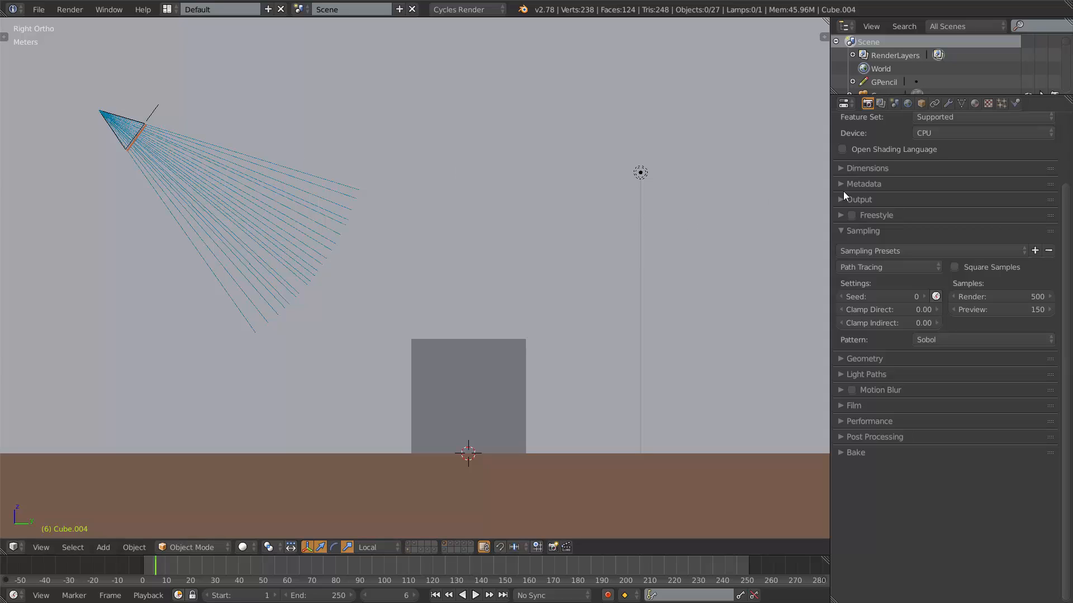
left_click(841, 168)
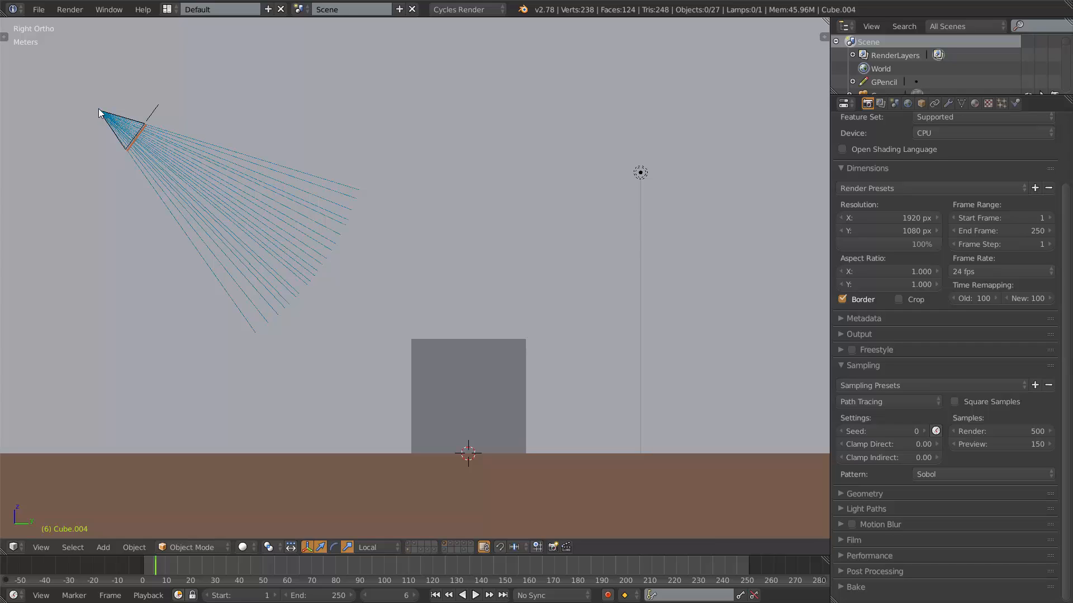
- Show the layers that build up the ray path bouncing between the floor, cube, green sphere, red plate and purple sphere
left_click(449, 543, "shift")
left_click(457, 544)
left_click(464, 544, "shift")
left_click(471, 543, "shift")
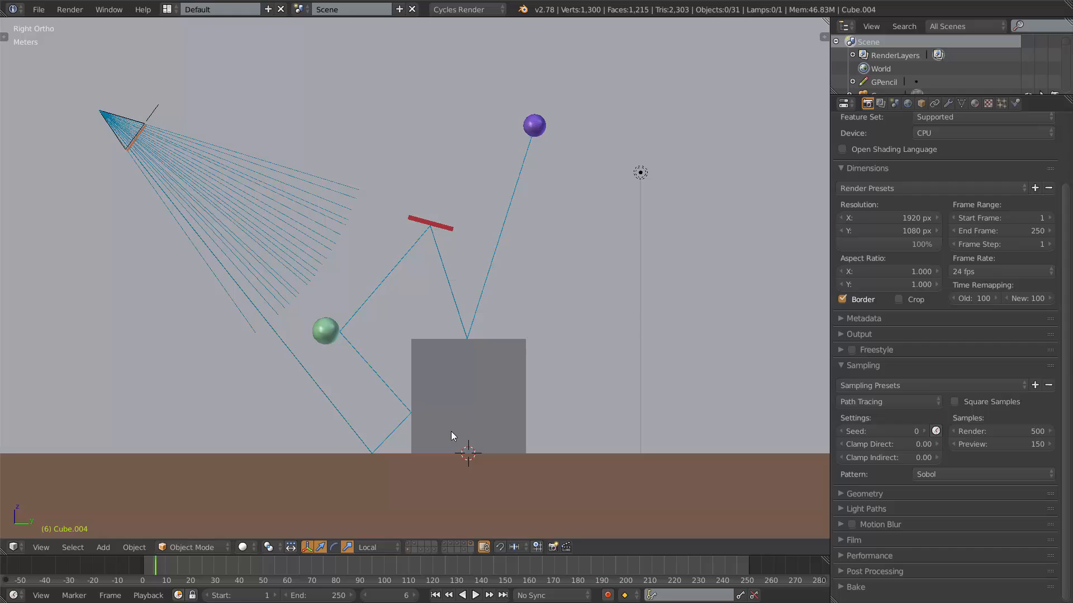
- Swap the multi-bounce path for the layer with a single ray reflecting off the cube's top
left_click(422, 550)
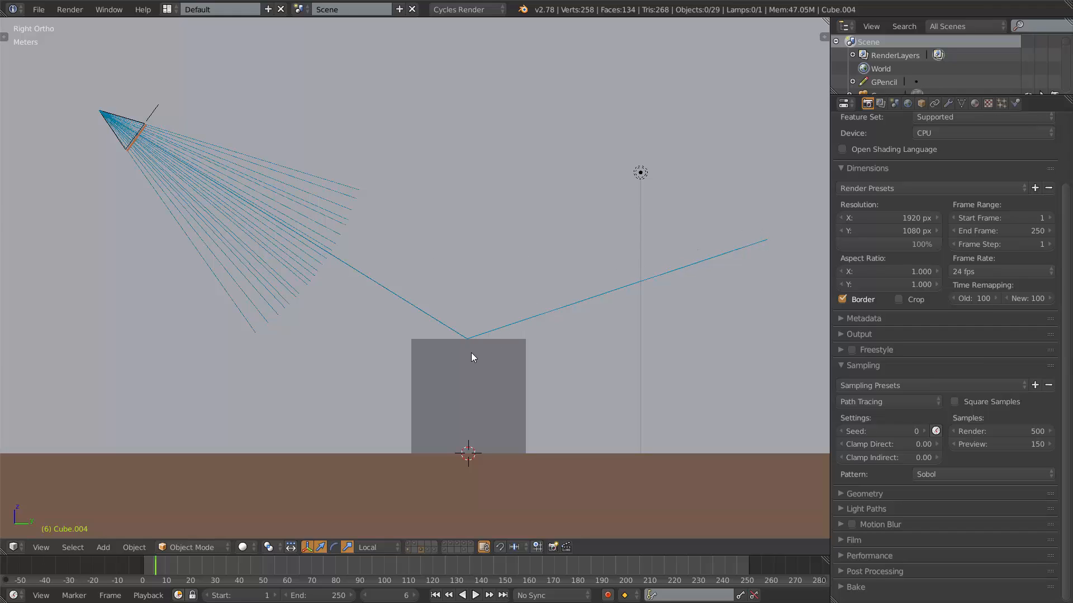
left_click(450, 545)
left_click(463, 543)
left_click(420, 551)
- Add the layer with a second ray that reflects off the cube's top towards the lamp
scroll(551, 304, "up", 4)
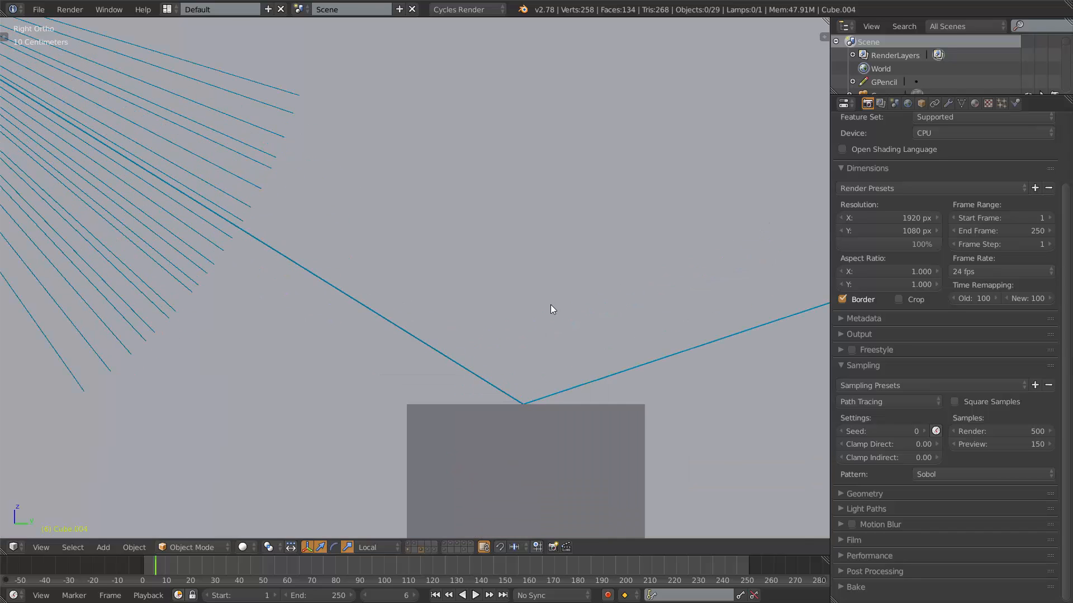
scroll(549, 303, "down", 3)
middle_click_drag(814, 232, 694, 257, "shift")
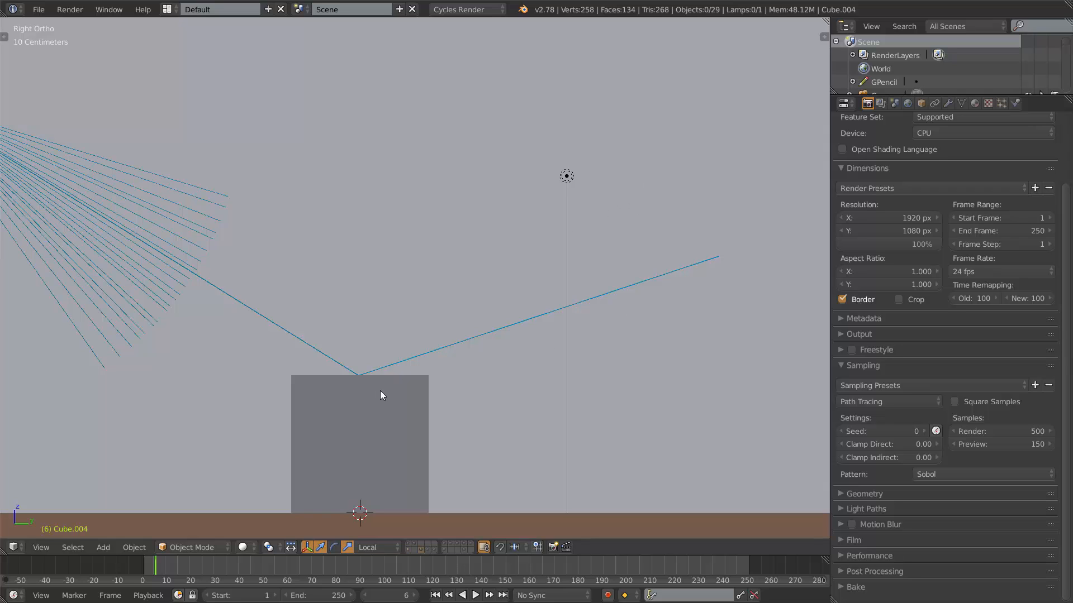
middle_click_drag(367, 387, 475, 370, "shift")
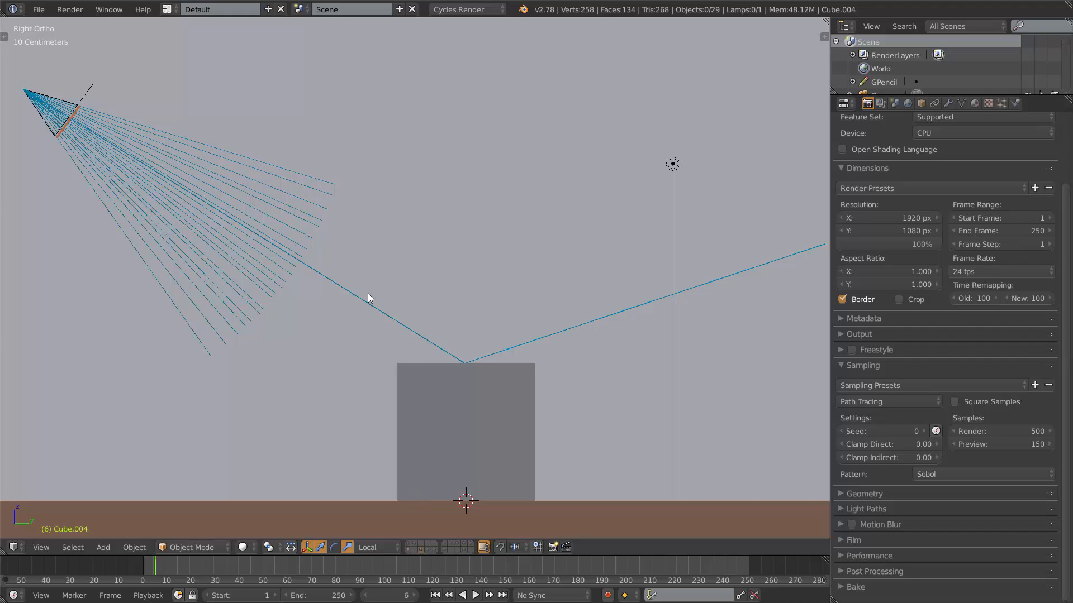
left_click(426, 552, "shift")
scroll(542, 362, "up", 5)
middle_click_drag(554, 407, 498, 327, "shift")
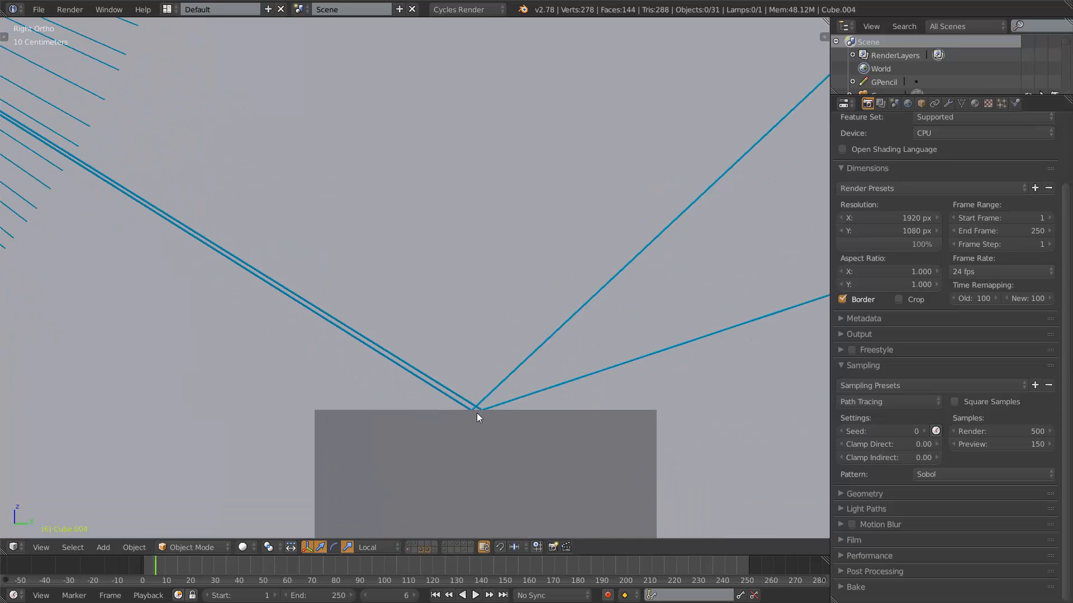
- Examine the two neighbouring rays from the camera sensor to their impact on the cube and their differing reflections
scroll(435, 394, "down", 3)
middle_click_drag(251, 271, 457, 380, "shift")
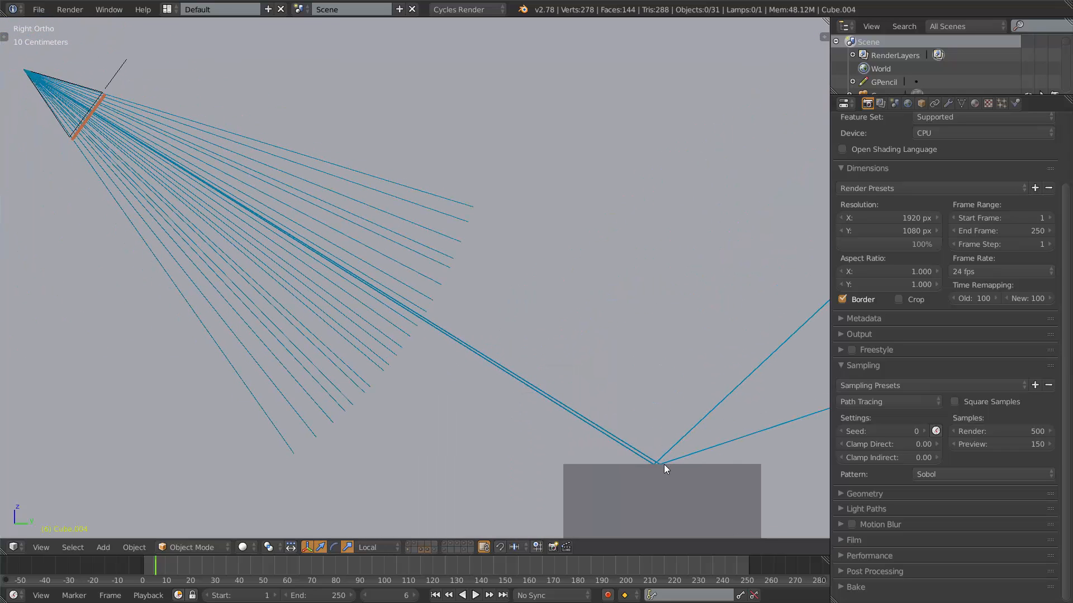
middle_click_drag(662, 469, 458, 296, "shift")
scroll(453, 300, "up", 5)
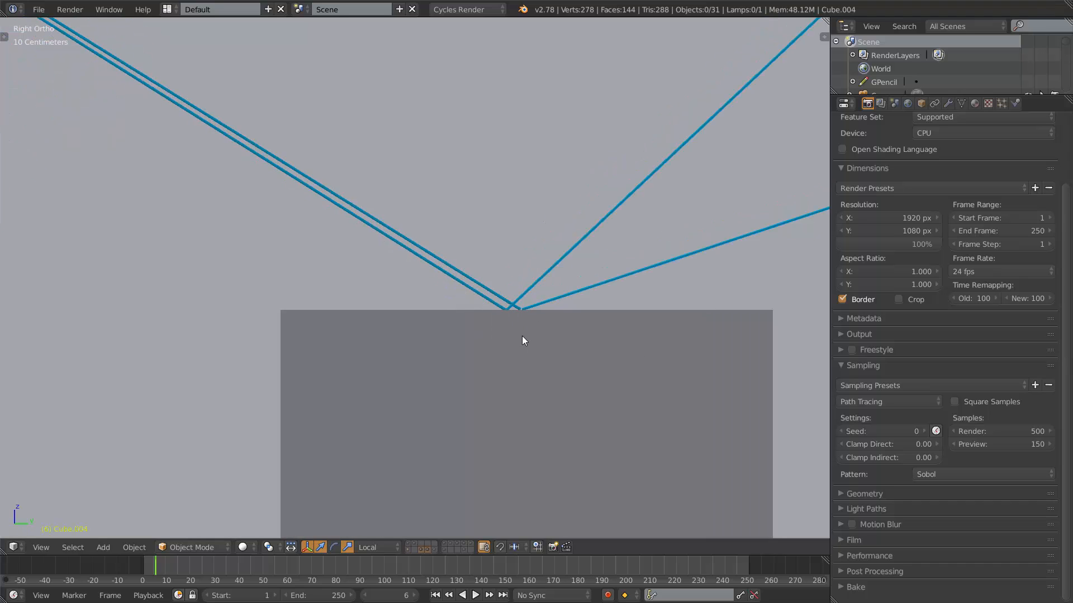
scroll(517, 326, "down", 1)
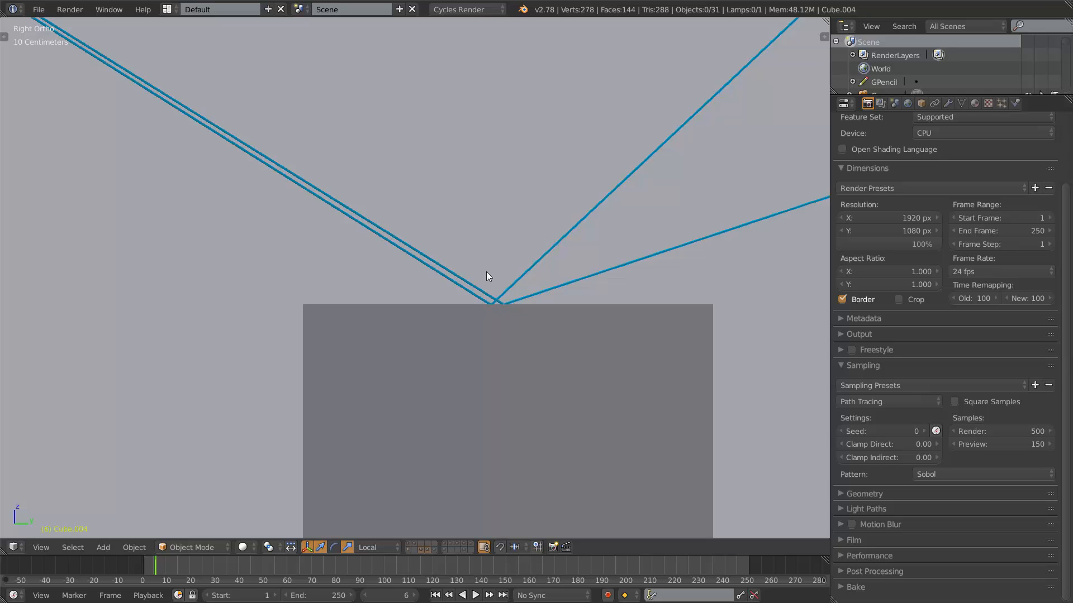
scroll(501, 297, "down", 2)
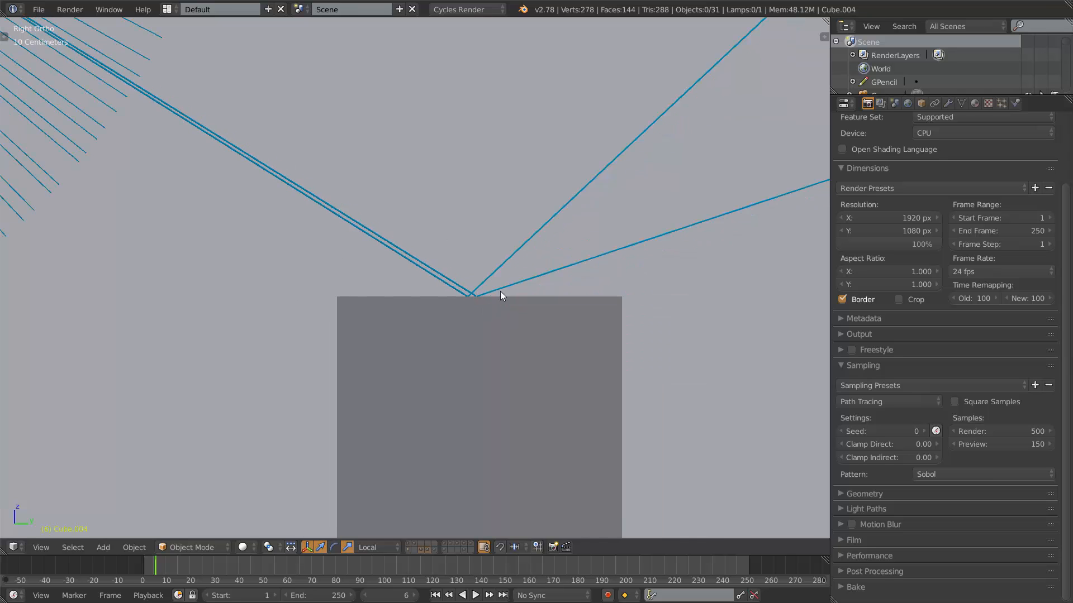
middle_click_drag(500, 297, 454, 377, "shift")
scroll(365, 412, "down", 2)
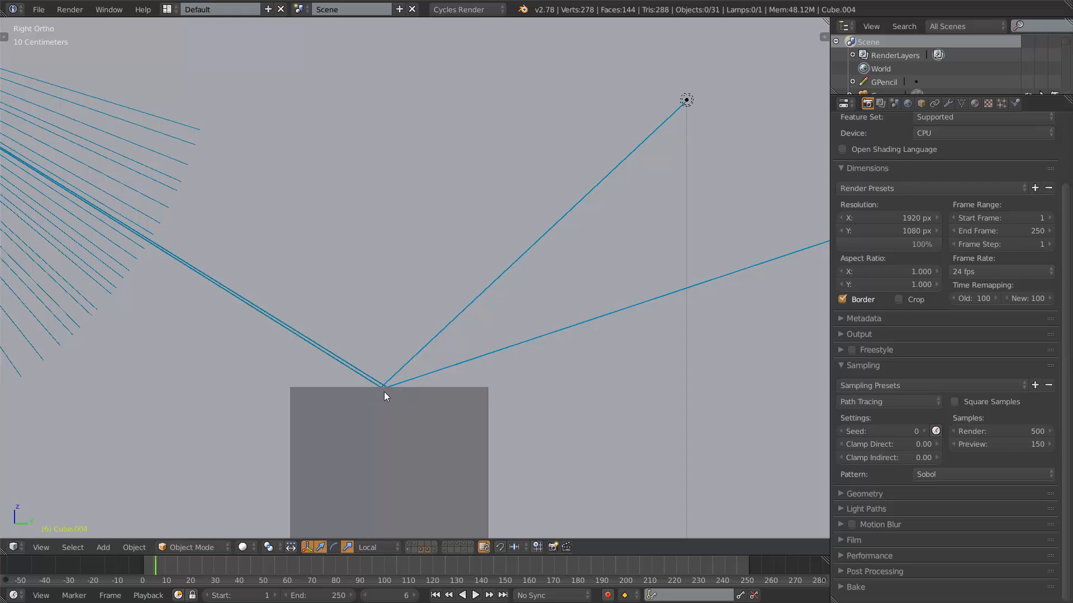
middle_click_drag(134, 222, 364, 331, "shift")
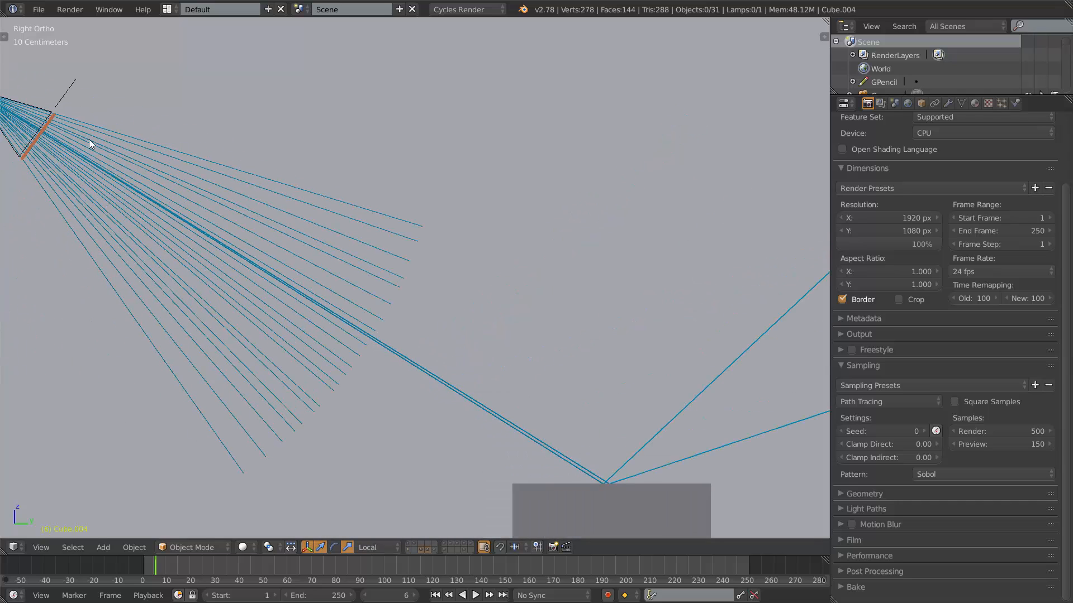
scroll(382, 216, "down", 1)
middle_click_drag(519, 308, 387, 225, "shift")
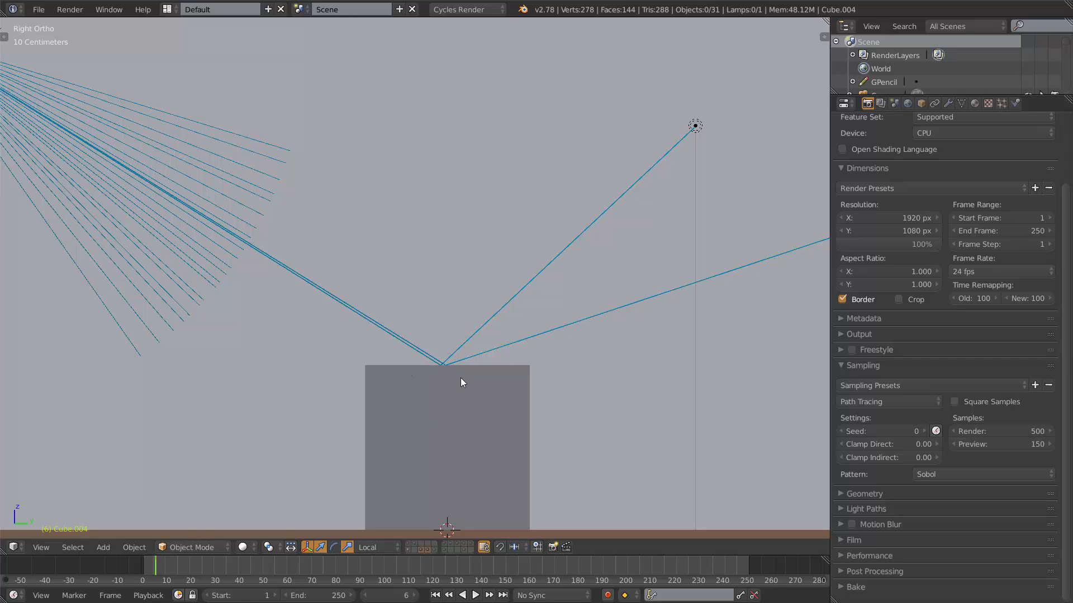
middle_click_drag(439, 406, 562, 468, "shift")
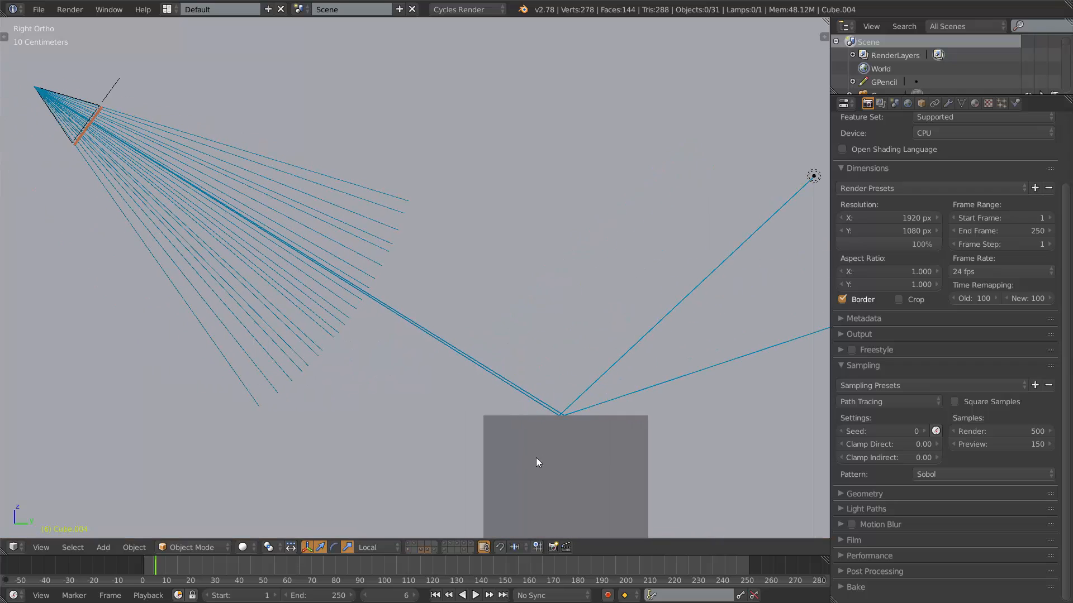
middle_click_drag(544, 460, 489, 401, "shift")
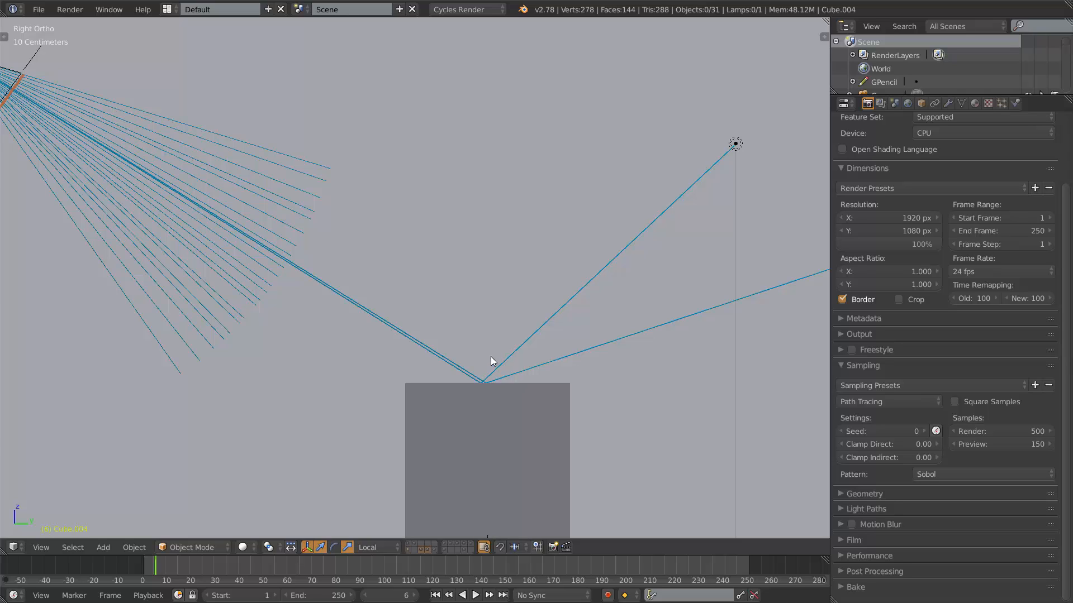
- Hide the layer with the ray that reaches the lamp, keeping the single ray reflected past it
left_click(422, 548, "shift")
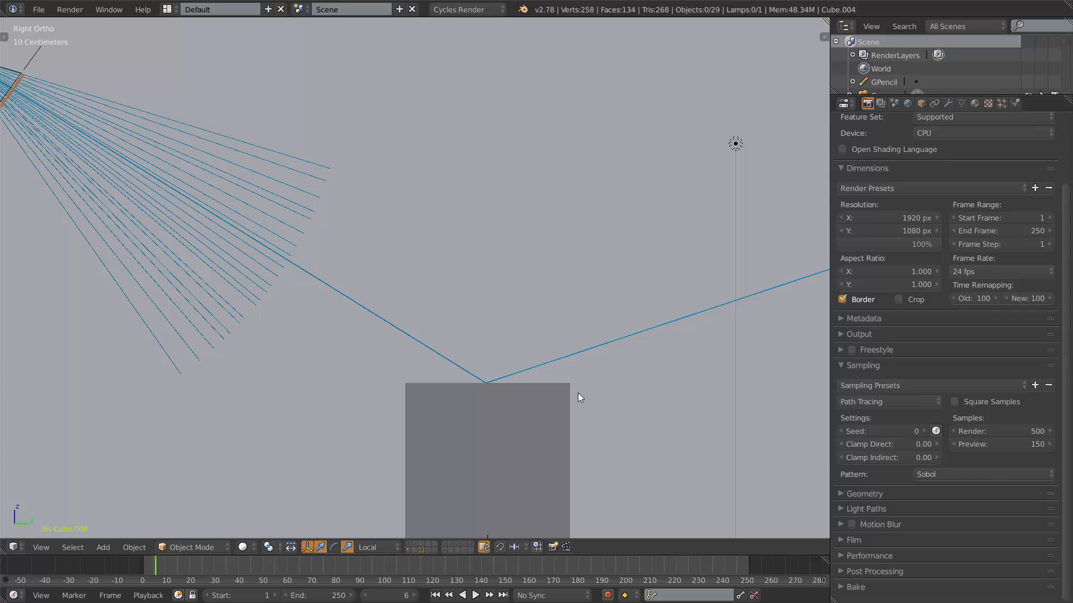
middle_click_drag(578, 393, 493, 320, "shift")
scroll(327, 381, "down", 1)
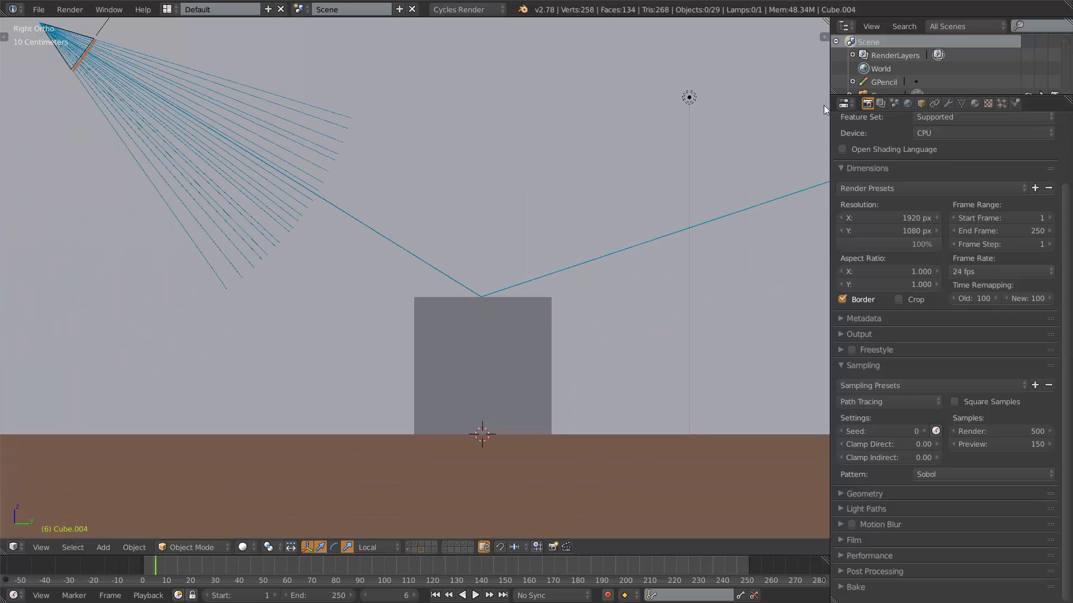
middle_click_drag(576, 268, 571, 308, "shift")
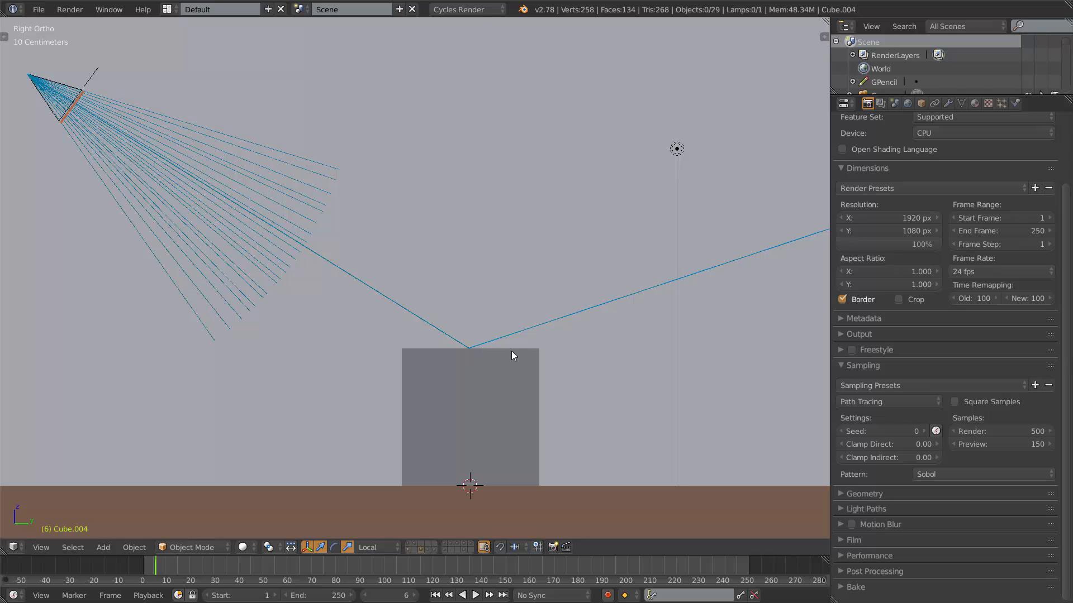
- Replace the reflected ray with the variant bouncing back towards the camera and with the nearly vertical variant, tracing it to the camera
scroll(536, 328, "up", 3)
middle_click_drag(541, 350, 473, 268, "shift")
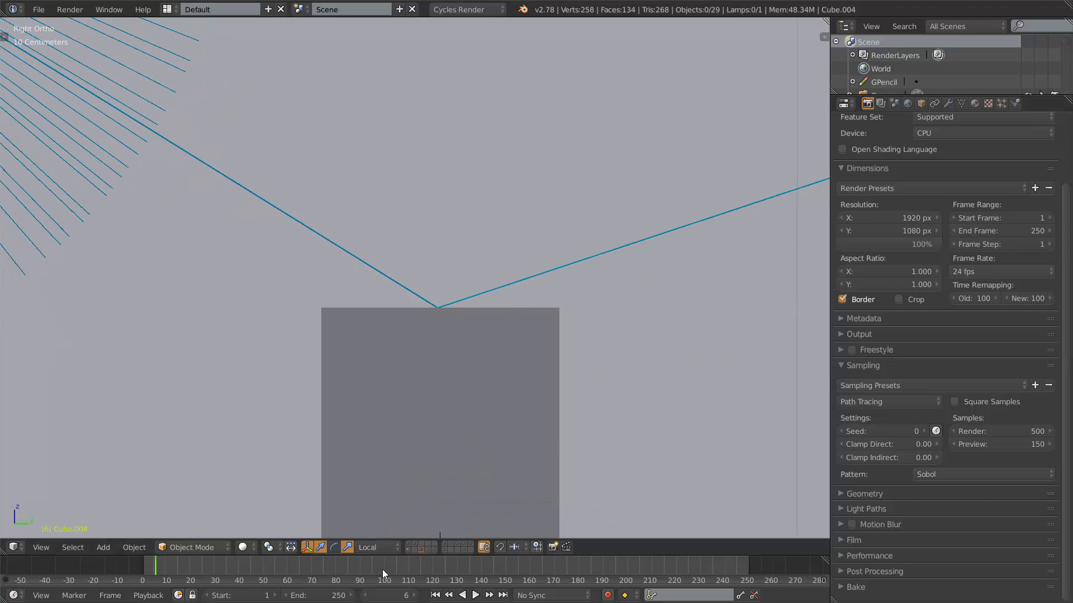
left_click(433, 550)
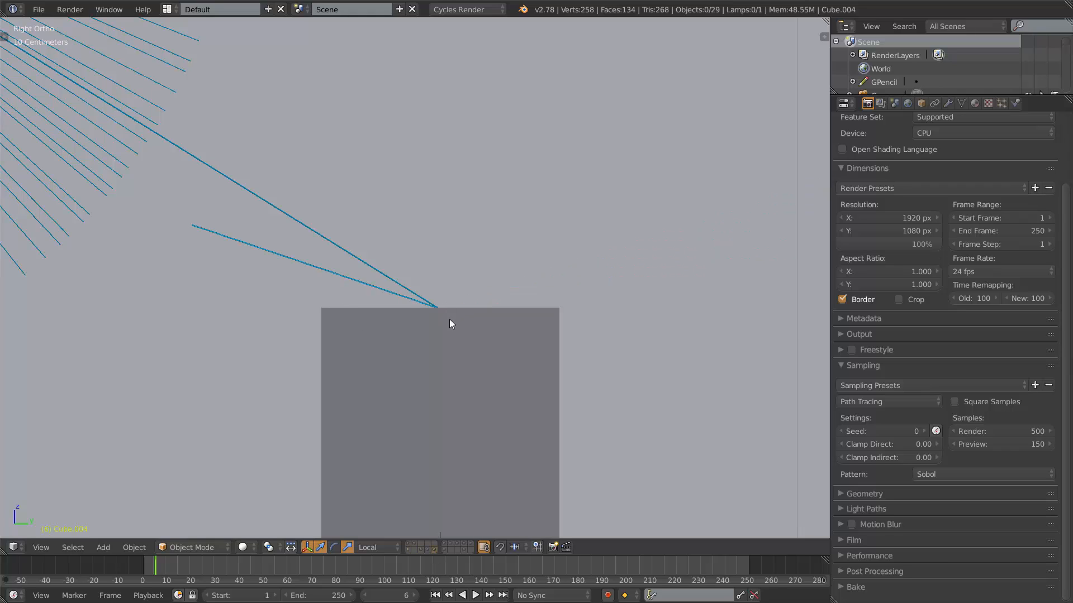
left_click(444, 549)
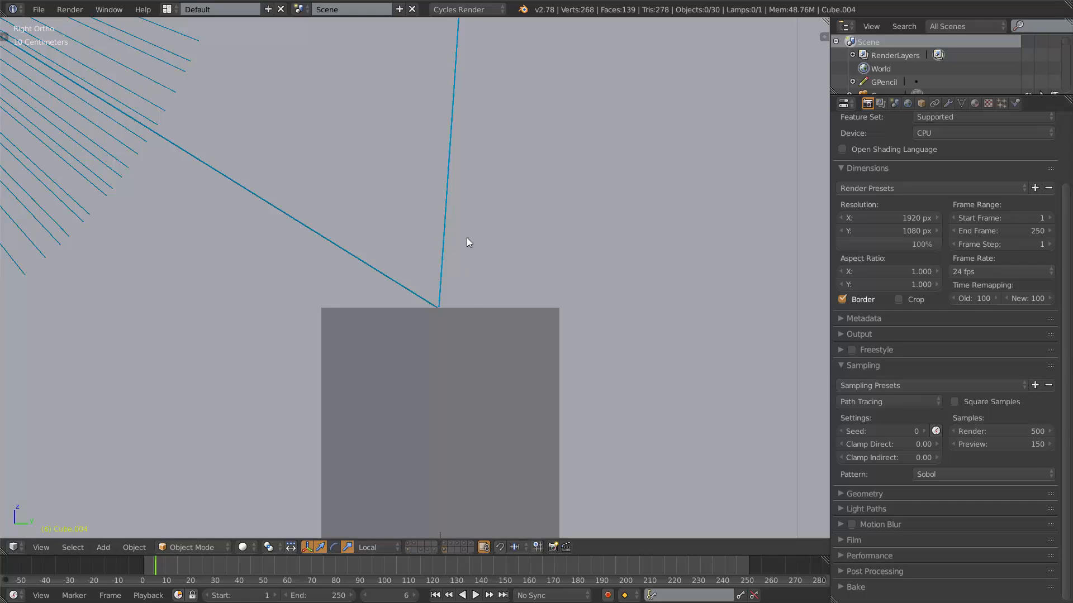
scroll(439, 298, "down", 2)
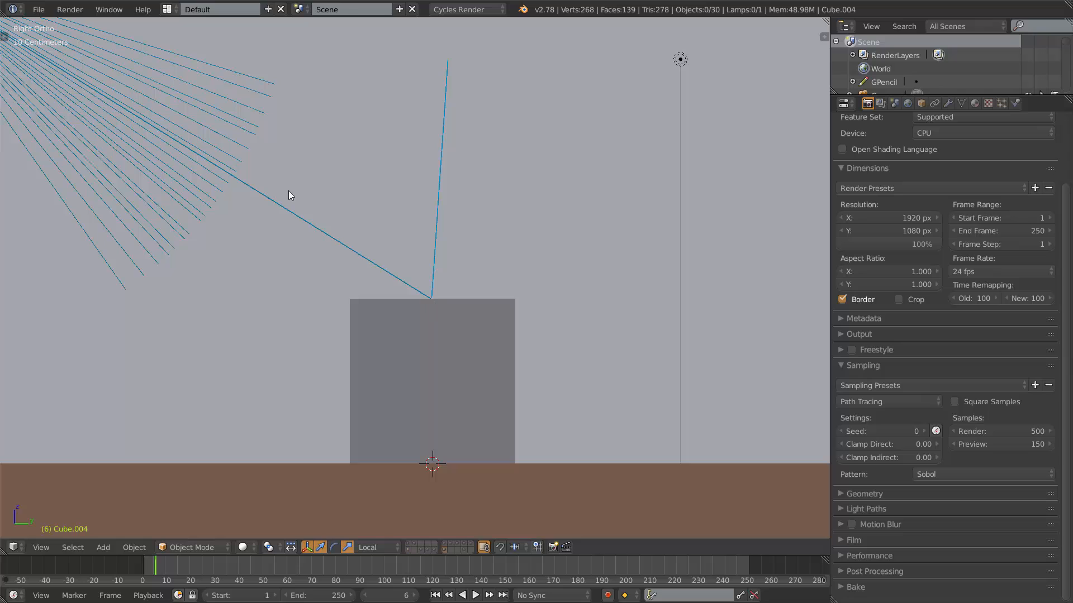
middle_click_drag(65, 68, 264, 170, "shift")
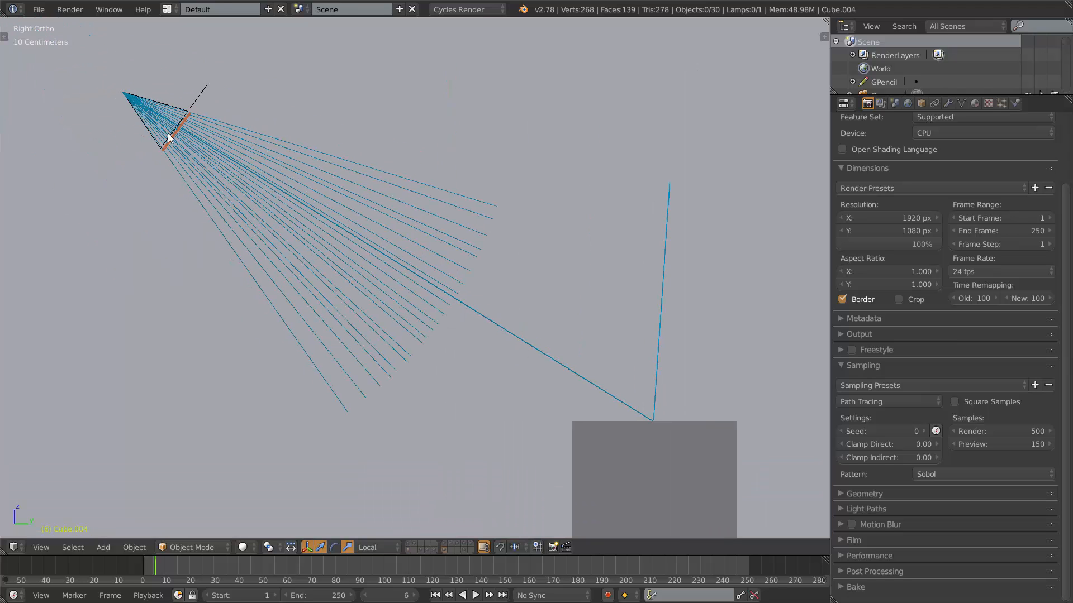
middle_click_drag(374, 172, 272, 109, "shift")
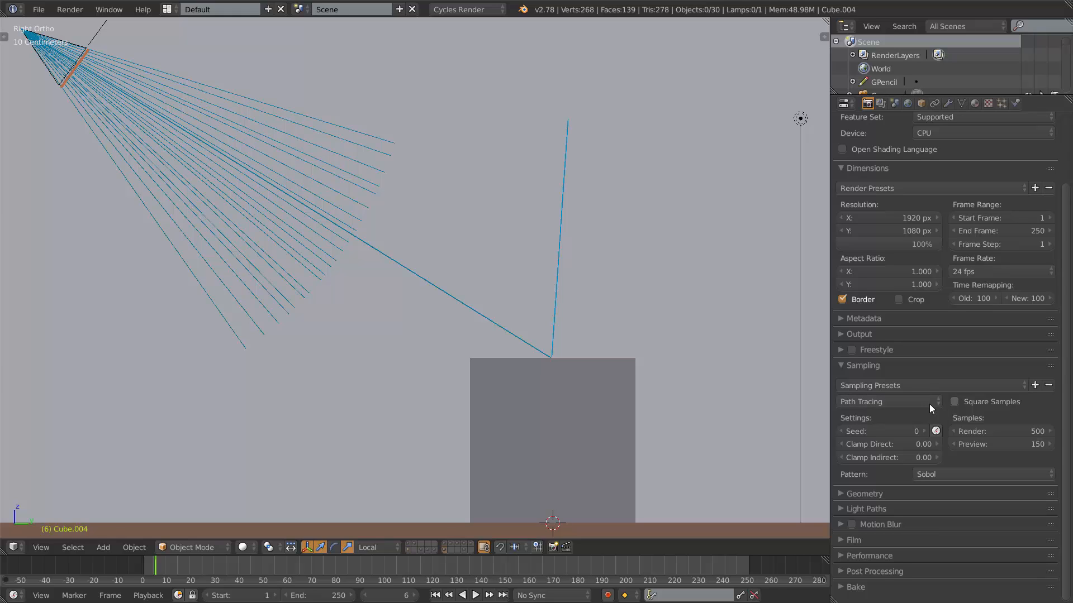
- Change the render integrator from Path Tracing to Branched Path Tracing in the sampling settings
left_click(880, 401)
left_click(882, 402)
left_click(892, 386)
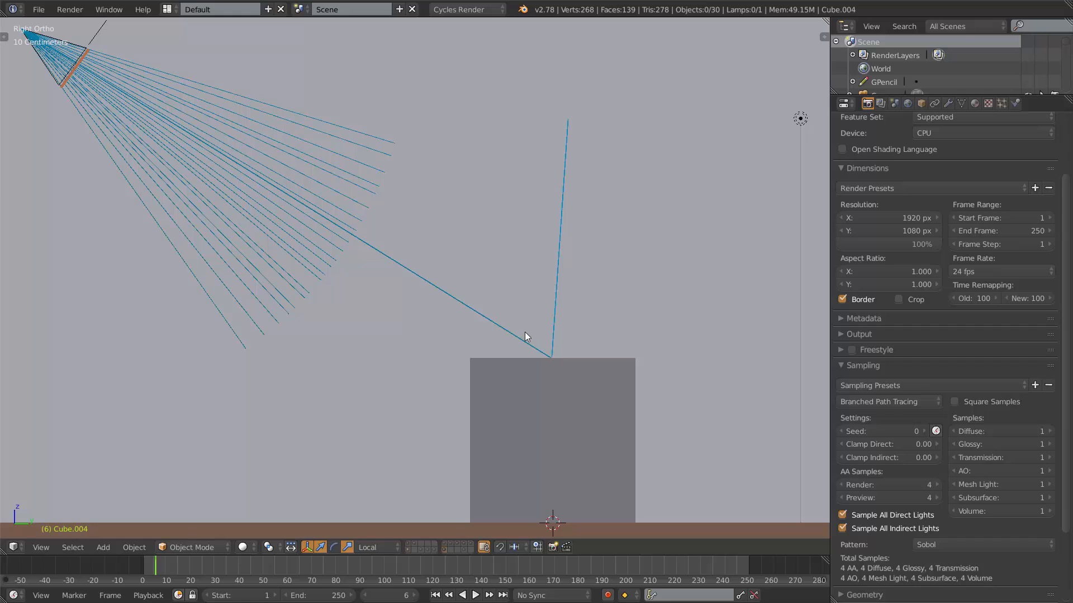
- Show the layer where the camera ray splits into several short reflected rays at the cube's top, replacing the single nearly vertical reflection
left_click(463, 550)
scroll(476, 277, "down", 3)
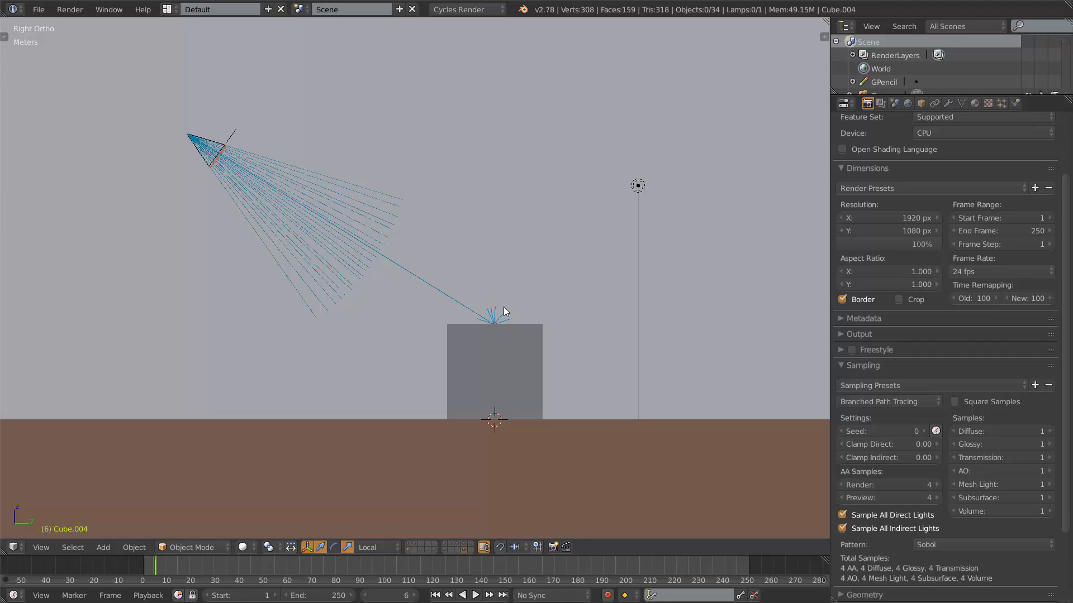
scroll(522, 349, "up", 1)
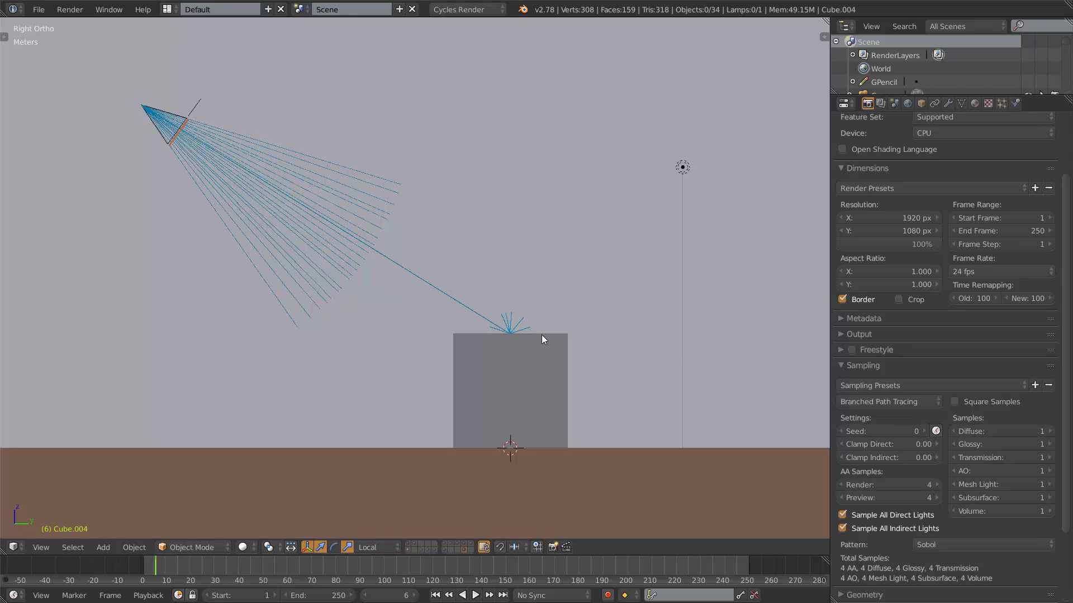
scroll(543, 333, "up", 1)
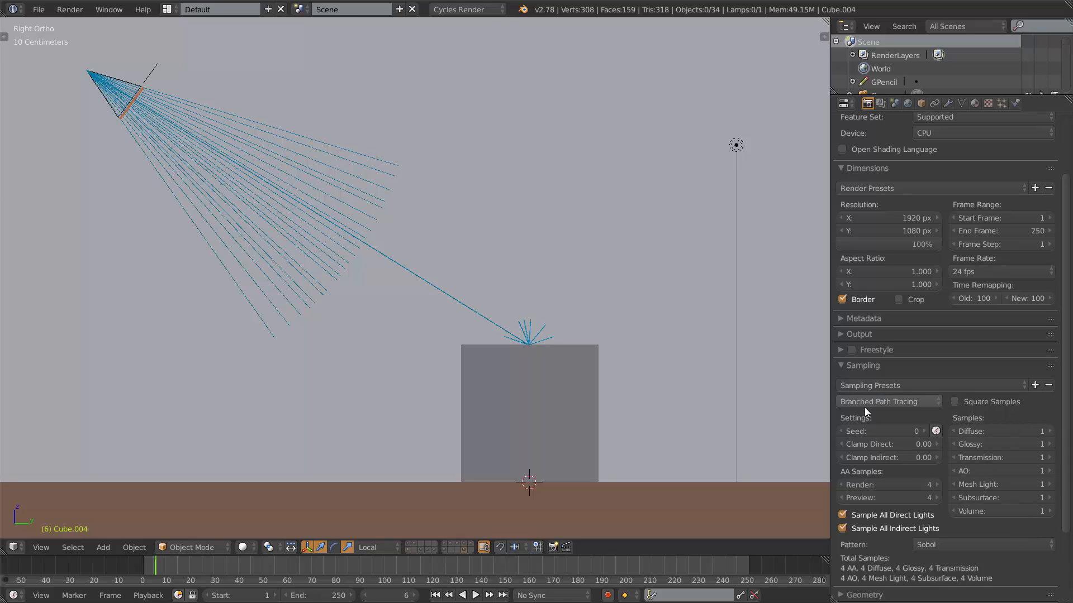
- Alternate the integrator between Path Tracing and Branched Path Tracing to compare their sample settings, ending on Branched Path Tracing
left_click(921, 400)
left_click(906, 374)
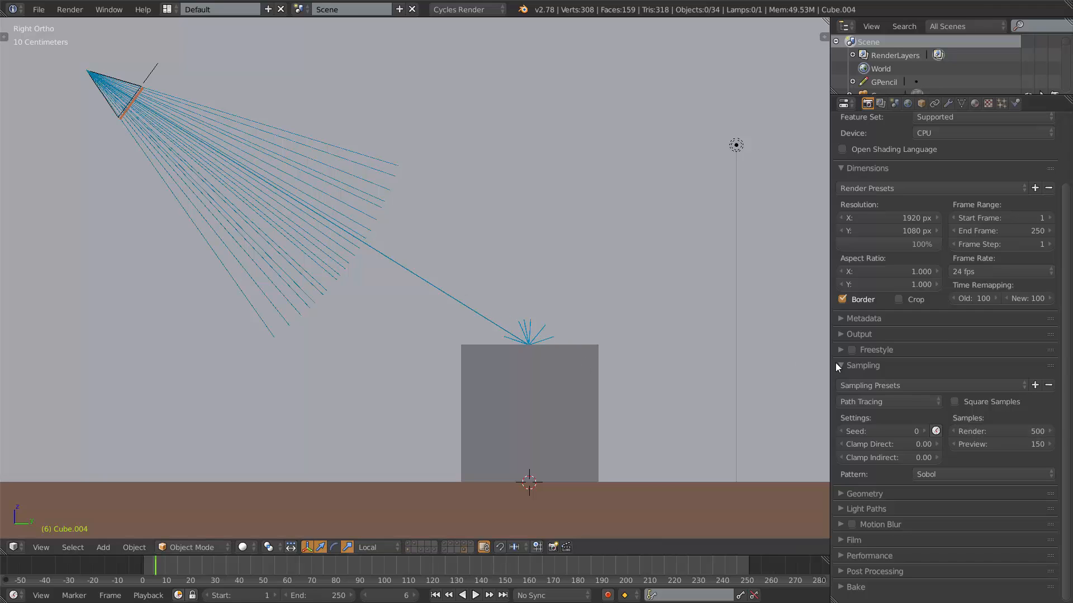
left_click(888, 400)
left_click(883, 380)
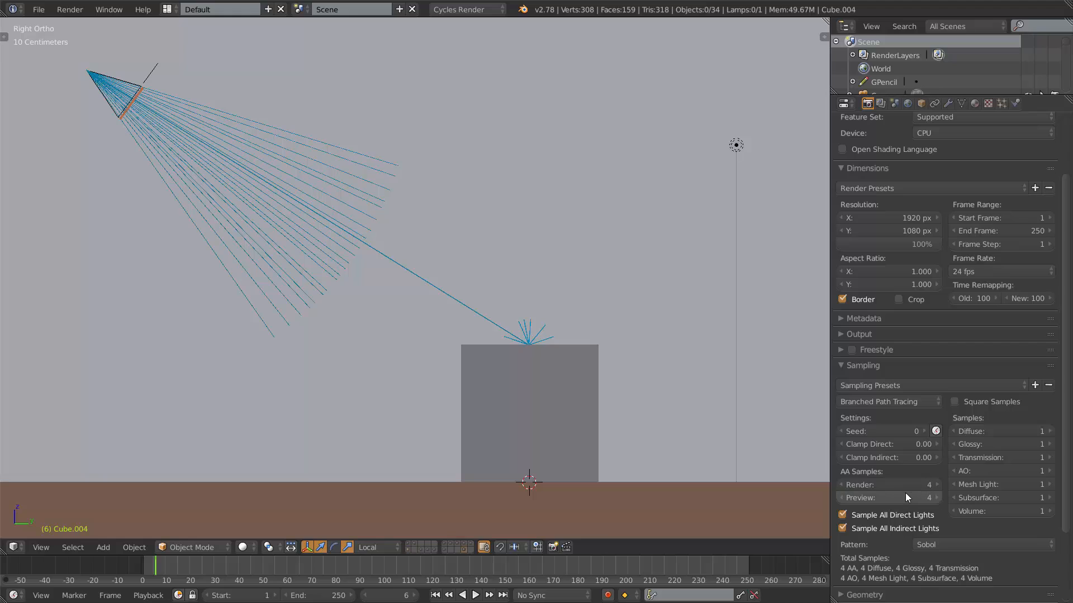
left_click(883, 401)
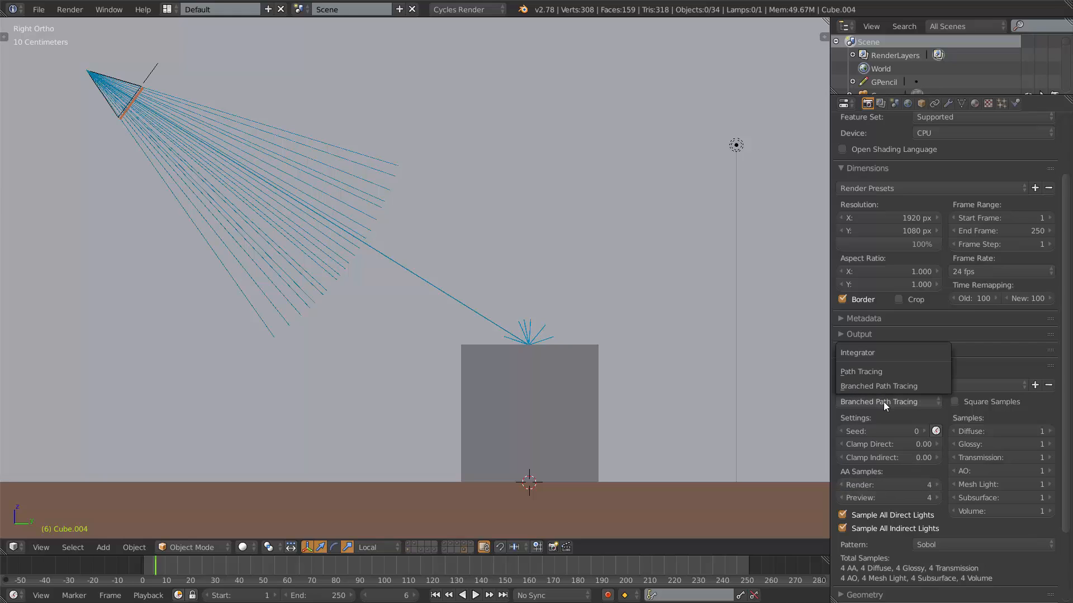
left_click(875, 373)
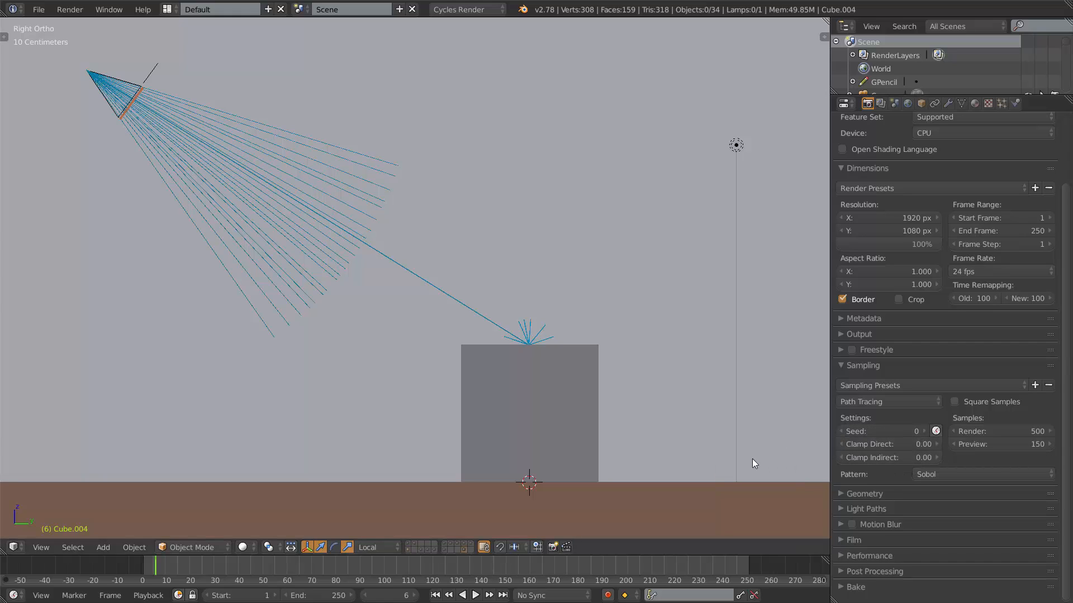
left_click(877, 400)
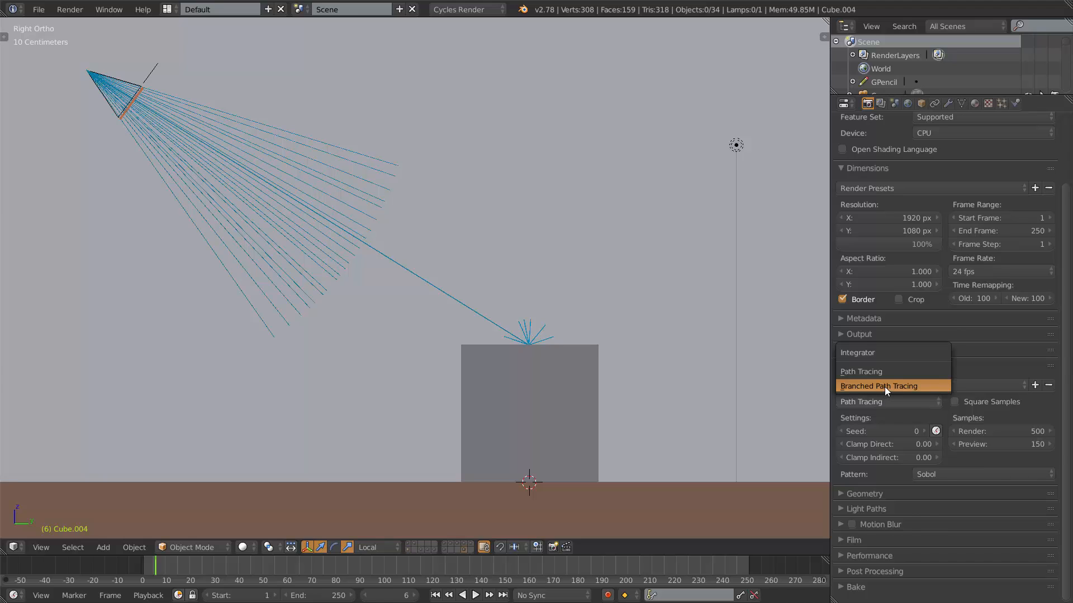
left_click(884, 386)
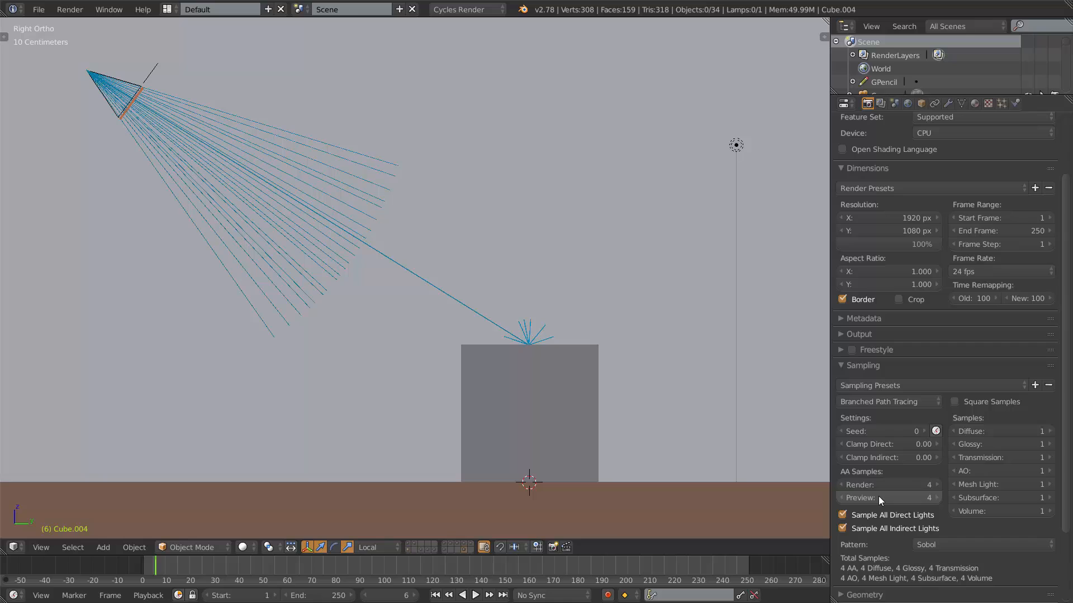
- Set the AA render samples to 10 and the diffuse samples to 25 for Branched Path Tracing
left_click(914, 484)
type("10")
key("Return")
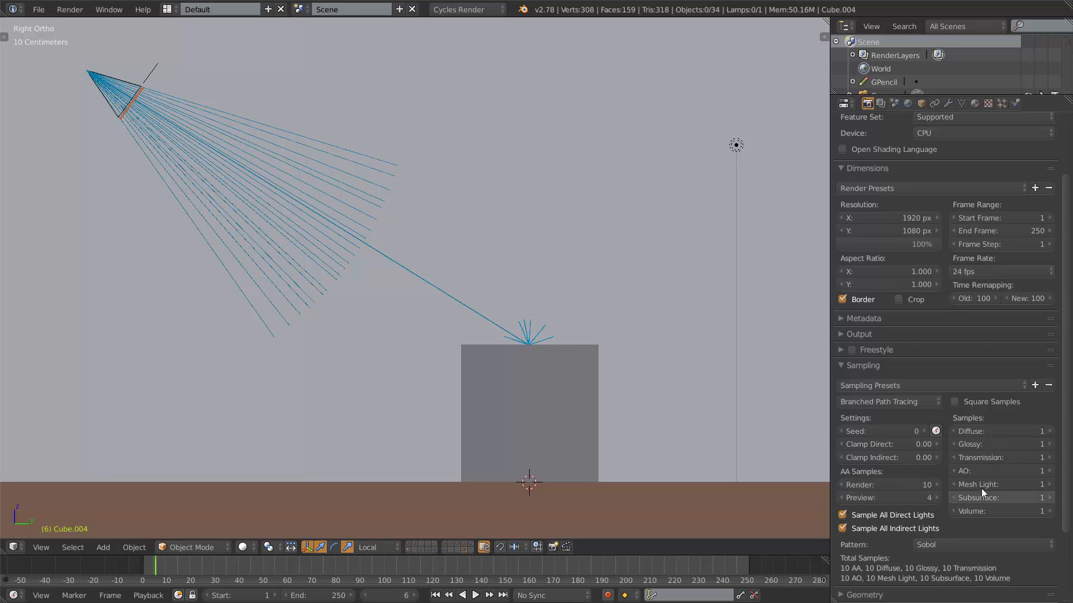
left_click(1006, 431)
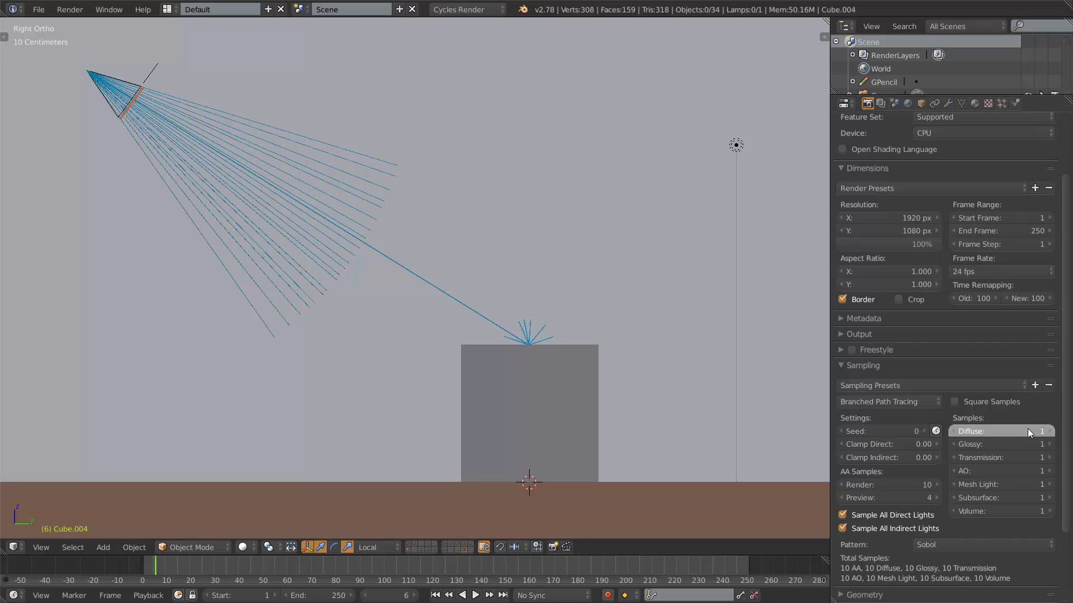
type("25")
key("Return")
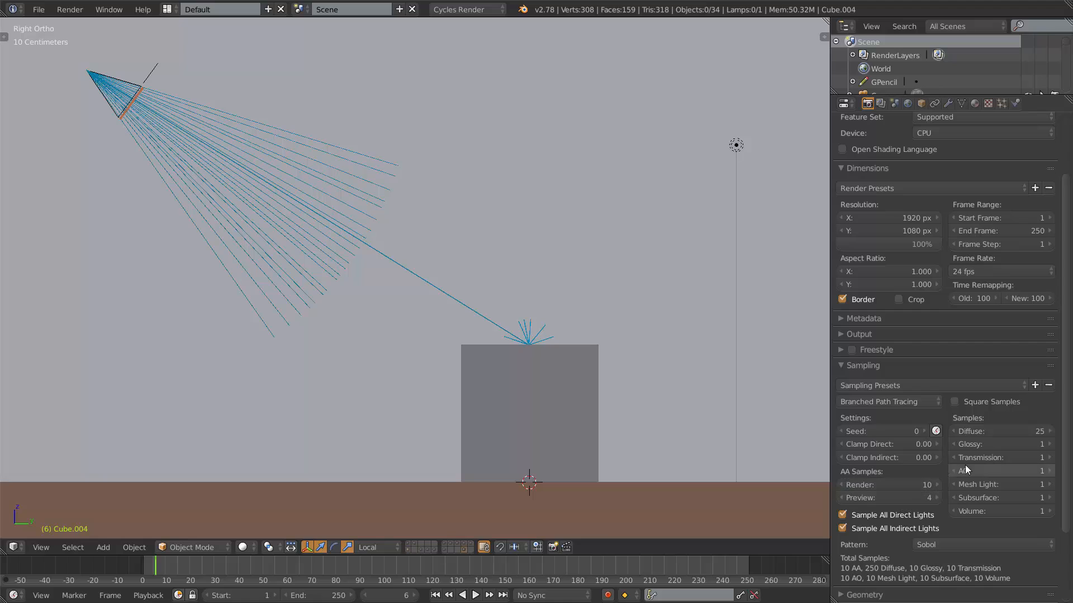
- Check the render sample count under Path Tracing, then return the integrator to Branched Path Tracing
left_click(904, 403)
left_click(900, 374)
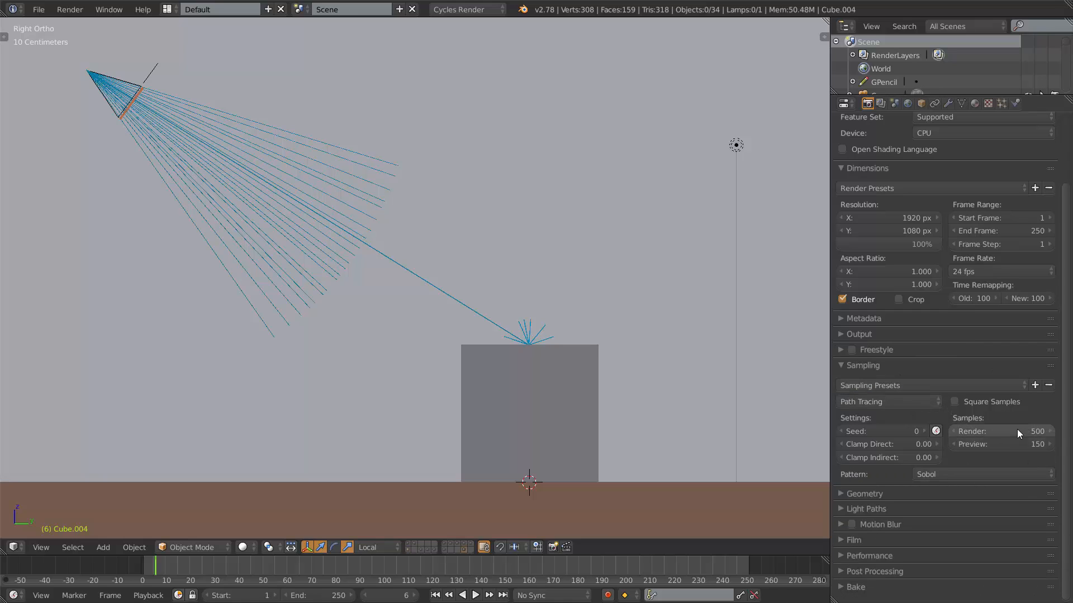
left_click(876, 401)
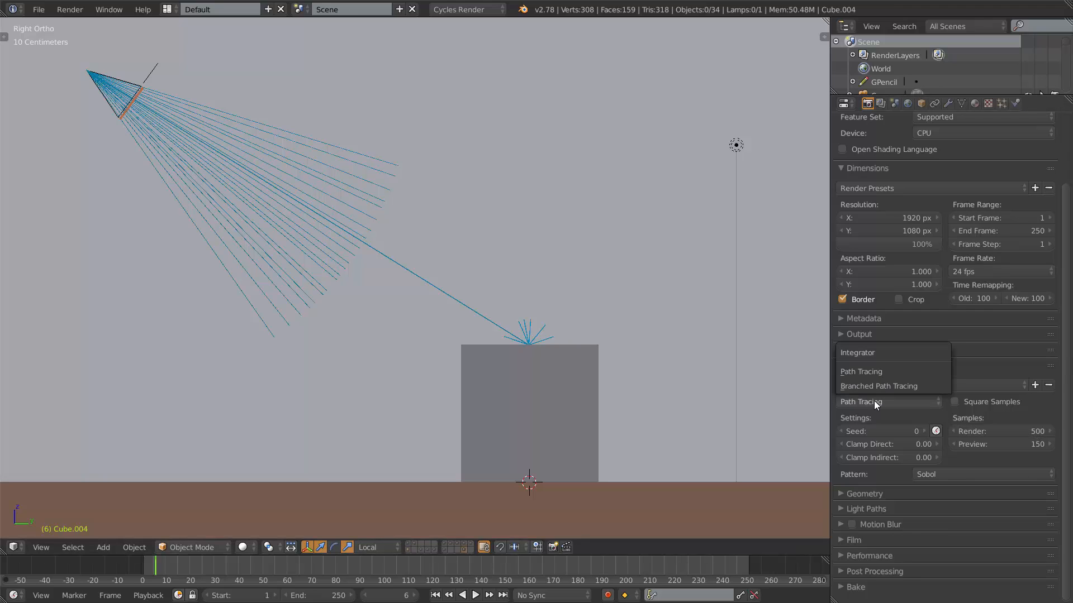
left_click(876, 385)
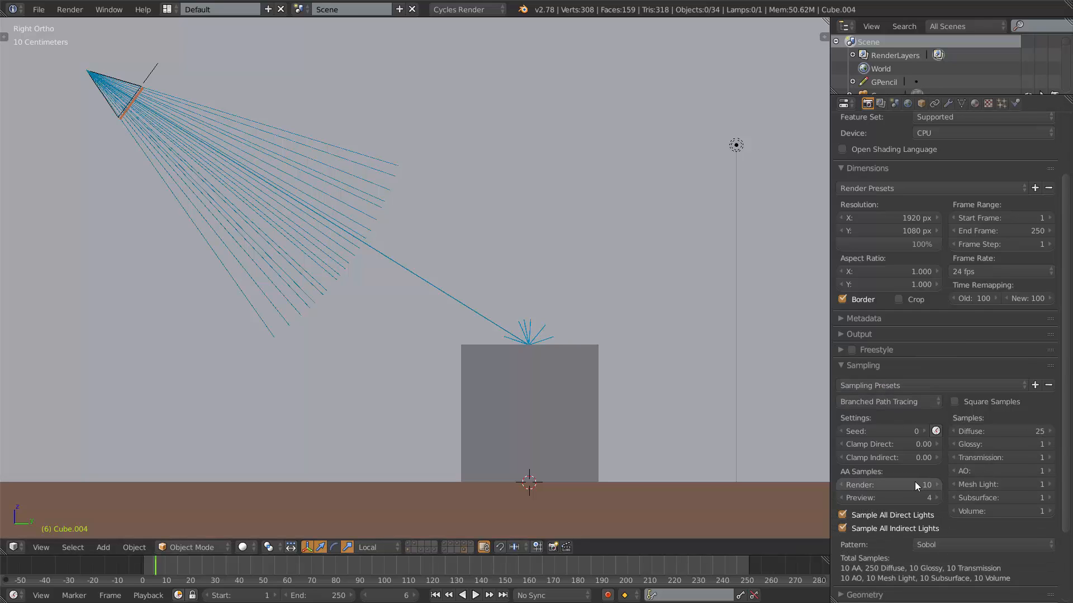
- Set the diffuse samples to 50
left_click(1031, 432)
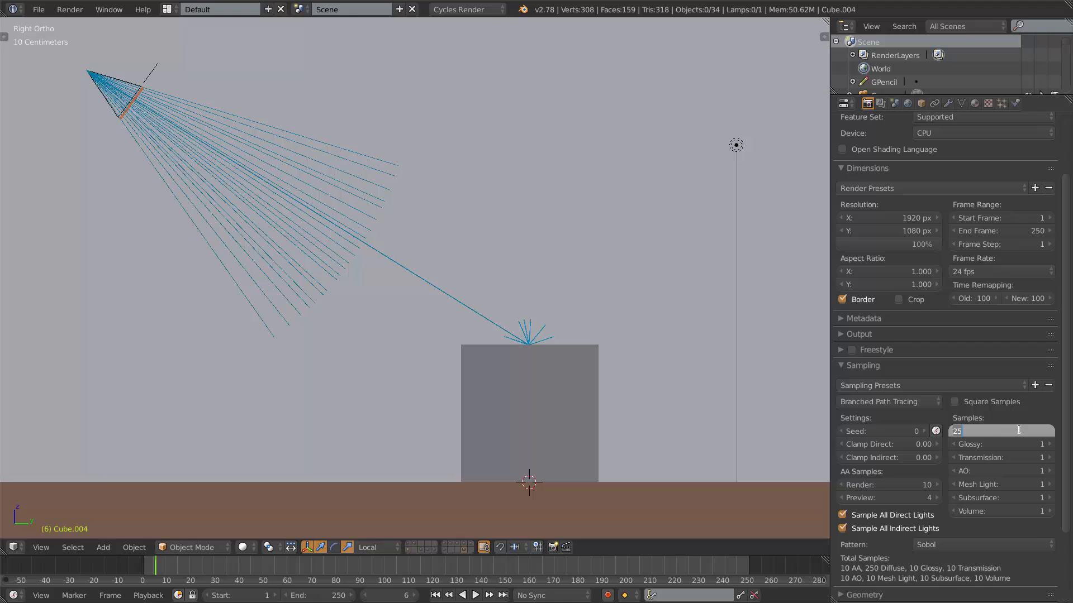
type("50")
key("Return")
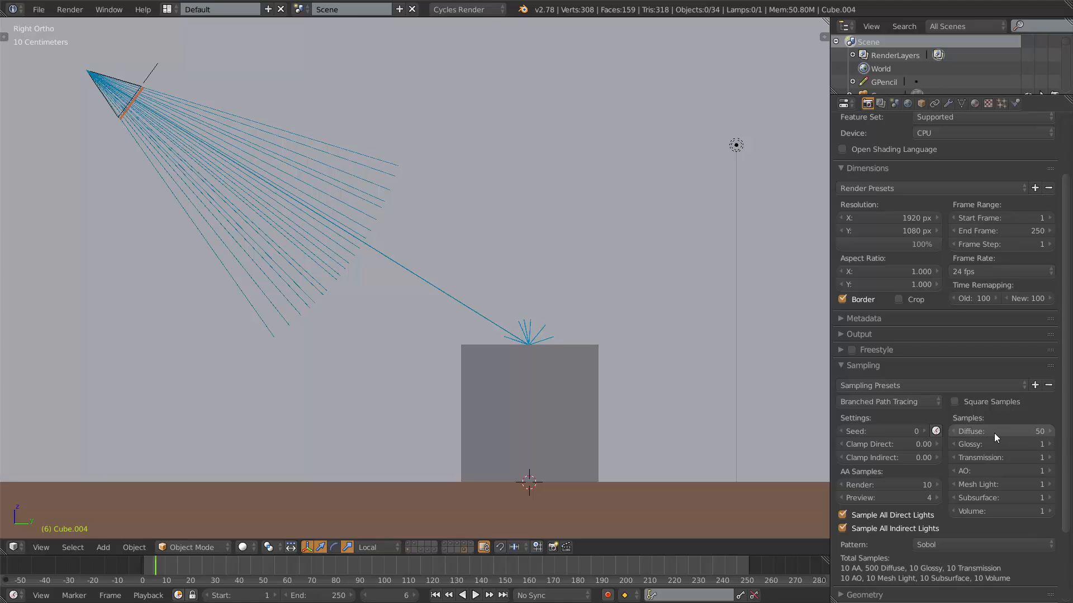
- Compare the sample settings of both integrators again and leave the integrator set to Path Tracing
left_click(884, 401)
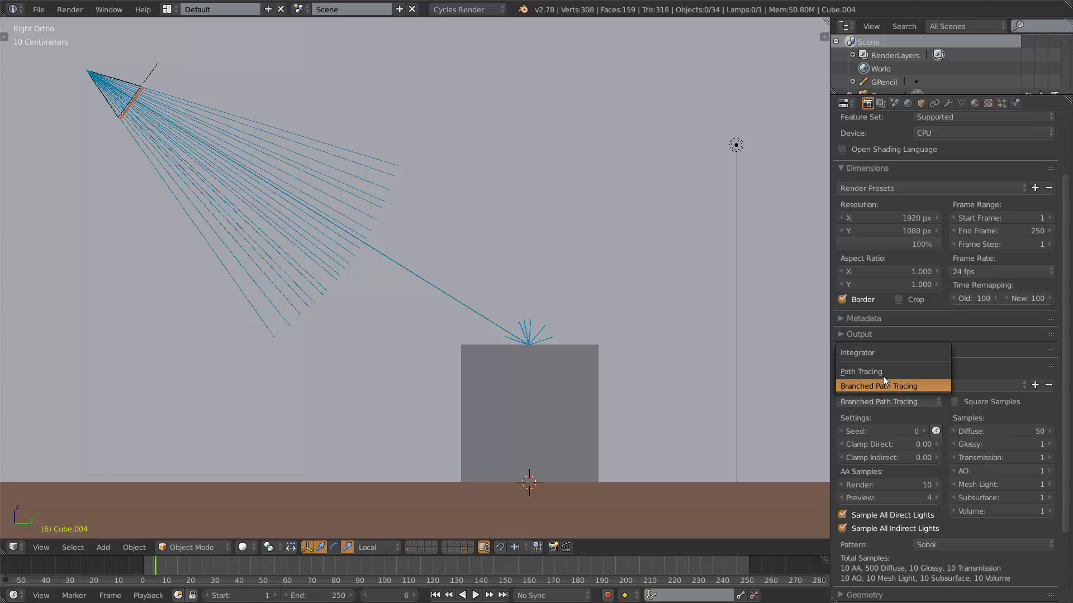
left_click(885, 372)
left_click(883, 401)
left_click(884, 386)
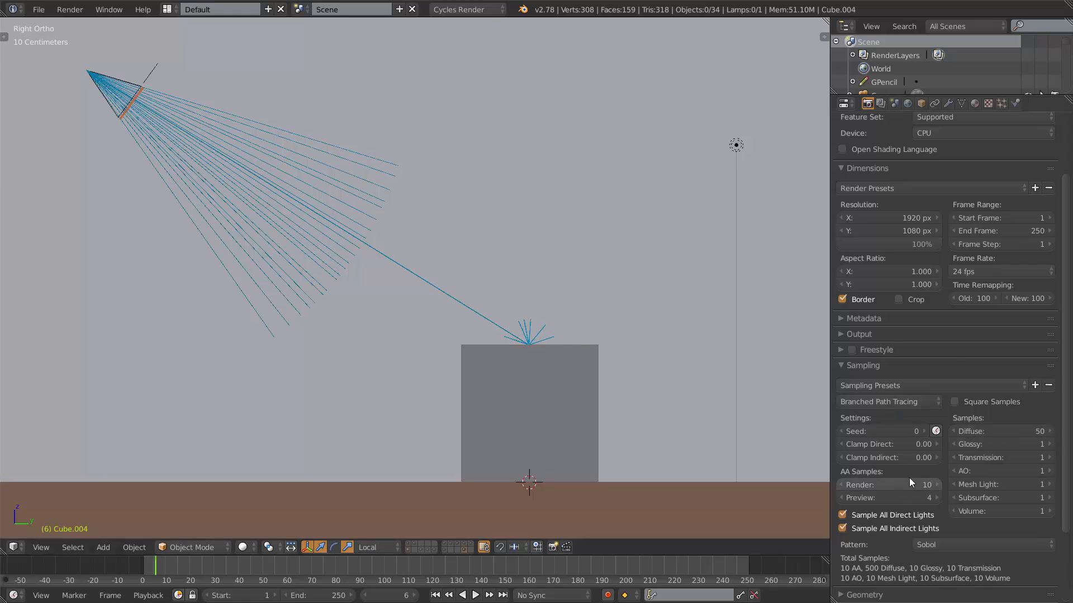
left_click(888, 403)
left_click(888, 371)
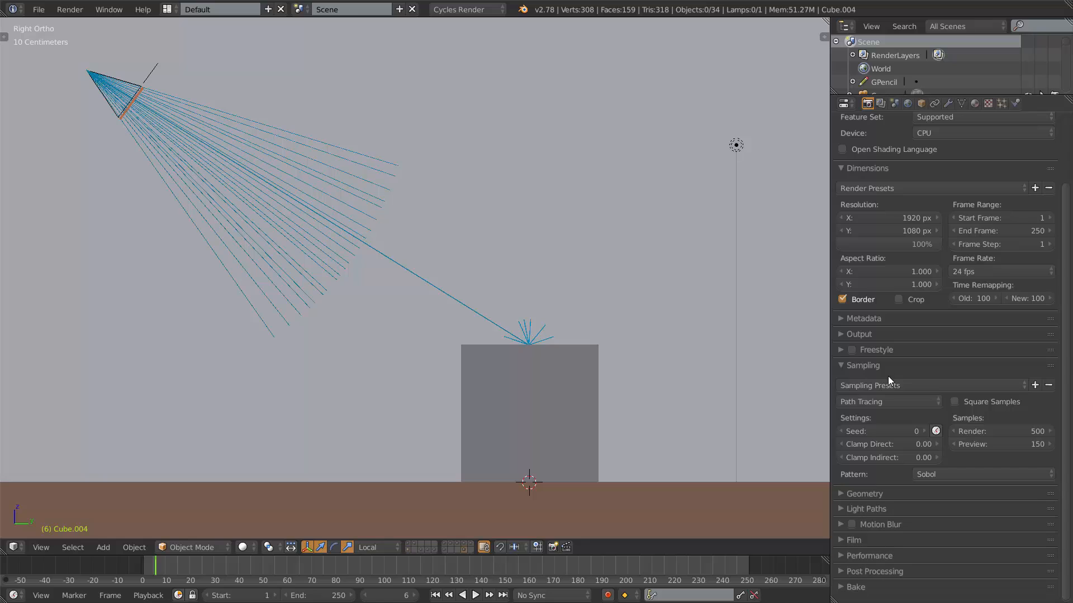